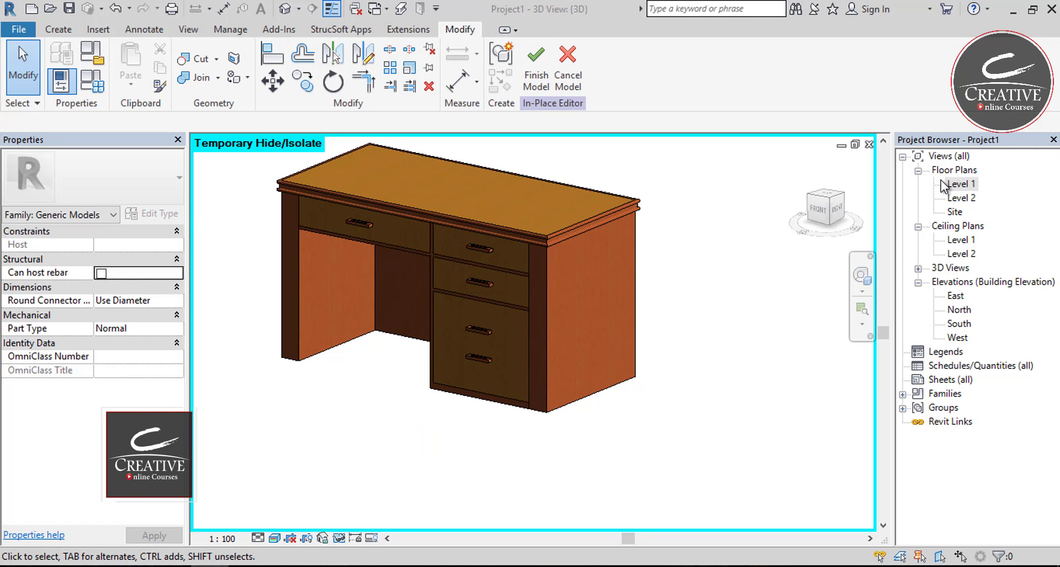
# In the Level 1 floor plan, start an extrusion and sketch a rectangle about 560 by 400 in front of the desk
pyautogui.doubleClick(955, 184)
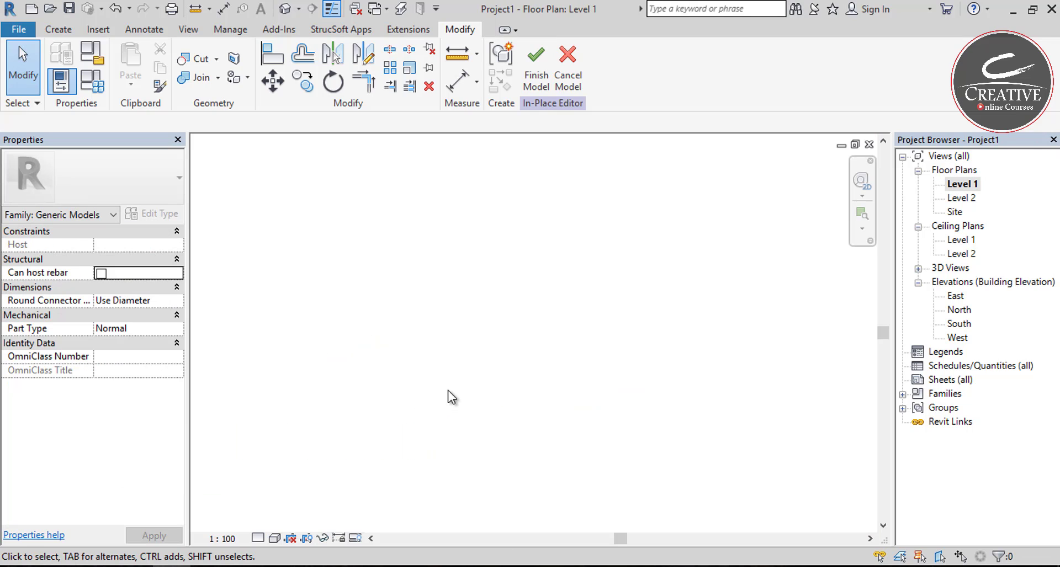
pyautogui.scroll(8, 546, 282)
pyautogui.scroll(3, 538, 266)
pyautogui.click(58, 30)
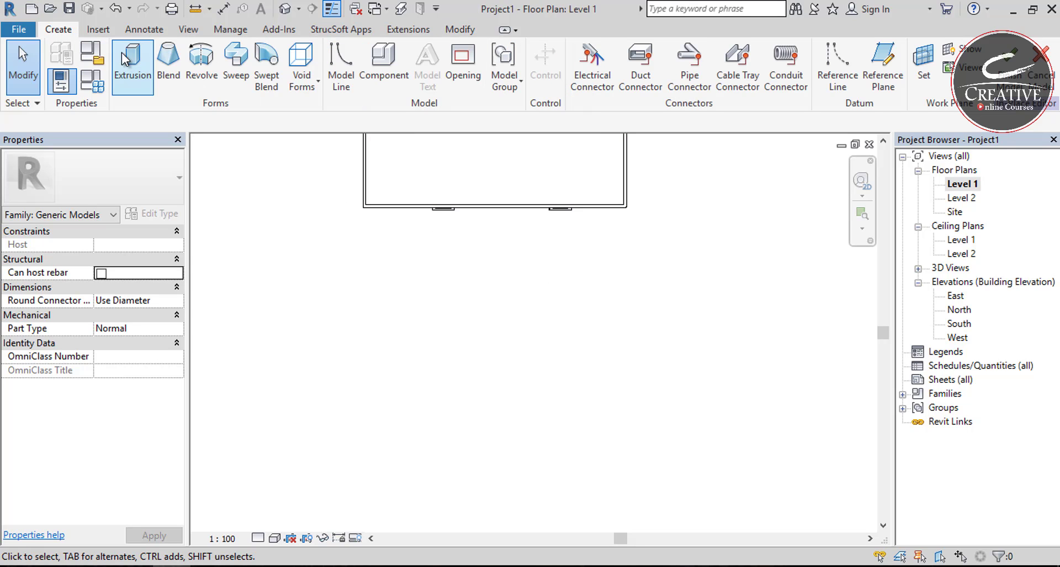
pyautogui.click(131, 59)
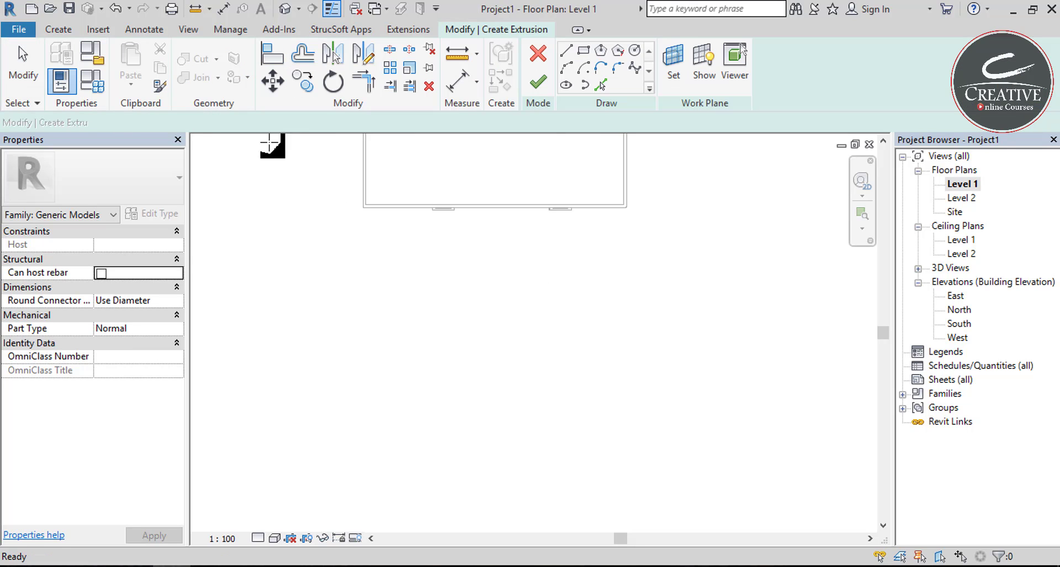
pyautogui.click(587, 51)
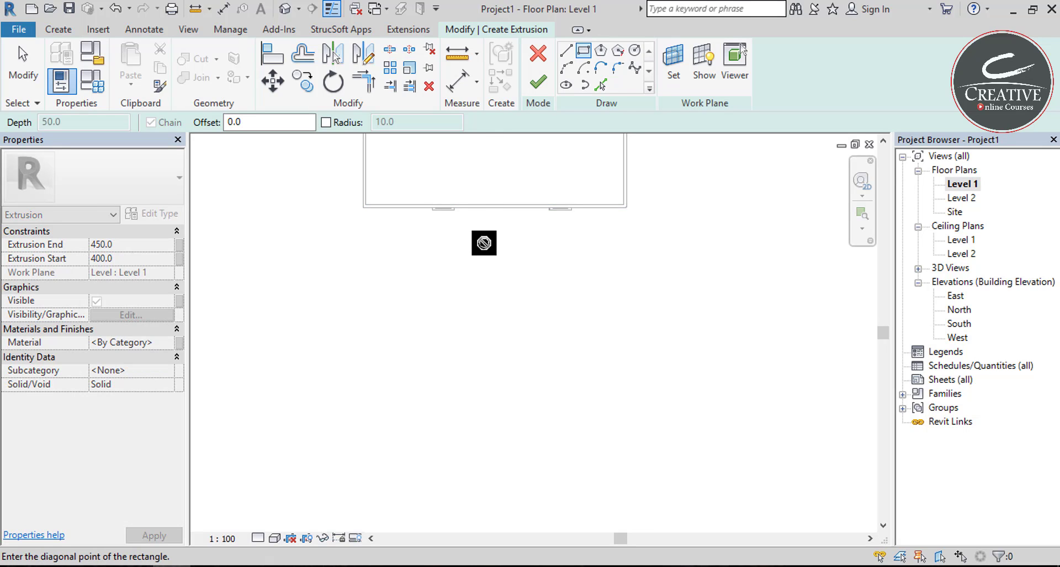
pyautogui.click(484, 240)
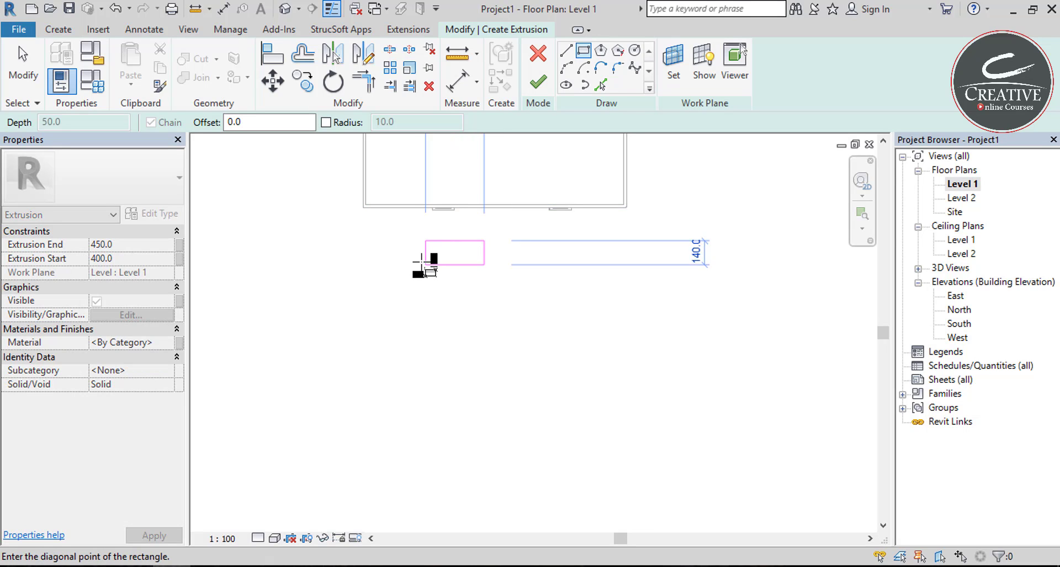
pyautogui.click(387, 309)
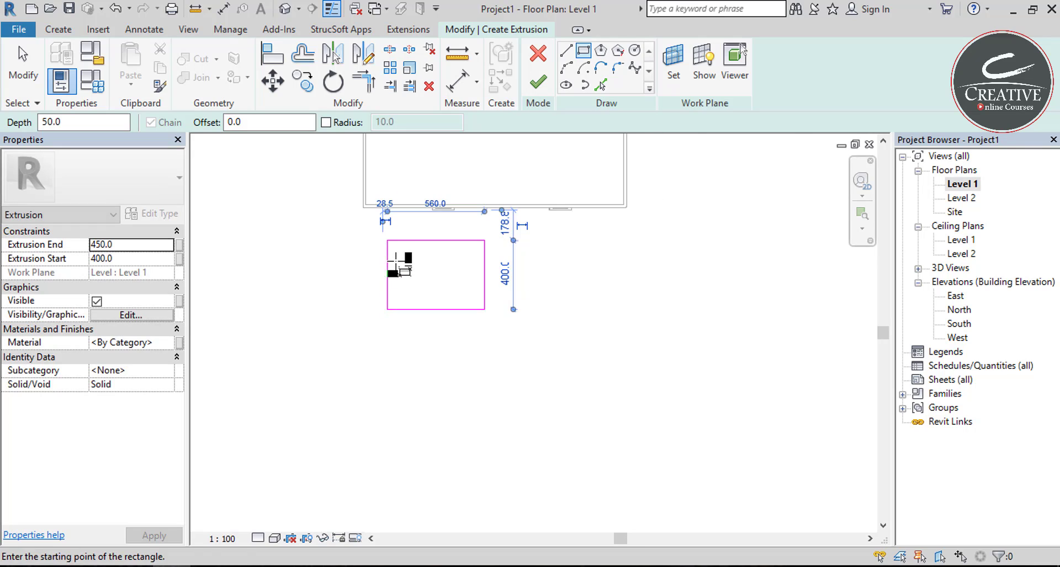
pyautogui.press('Escape')
pyautogui.press('Escape')
# Shorten the rectangle's depth to about 320 by moving its edge nearest the desk inward
pyautogui.scroll(2, 395, 261)
pyautogui.click(423, 226)
pyautogui.moveTo(422, 226); pyautogui.dragTo(423, 253)
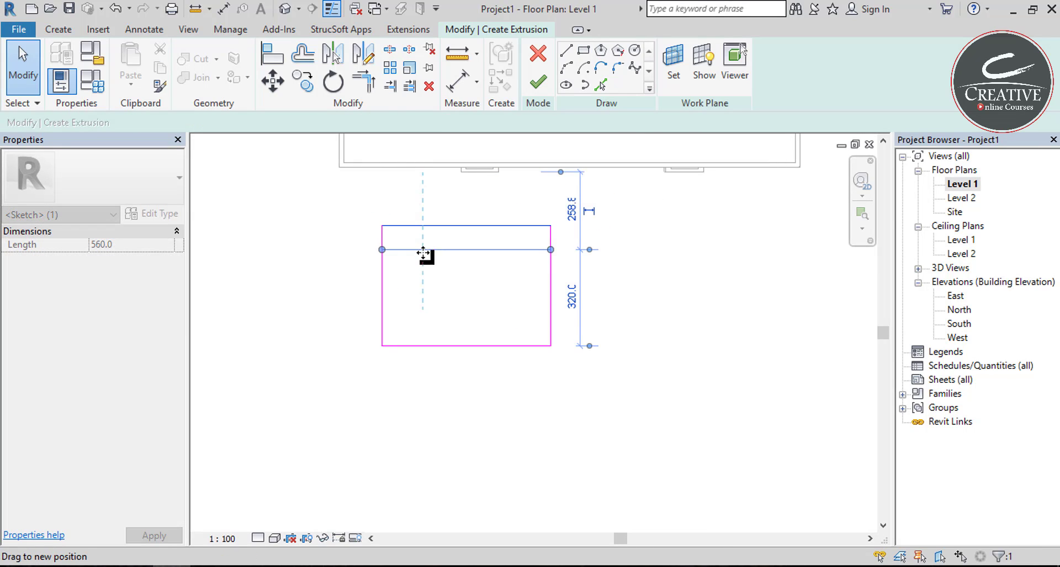
pyautogui.click(394, 291)
# Set the rectangle's width to 600 by repositioning its left edge
pyautogui.click(382, 293)
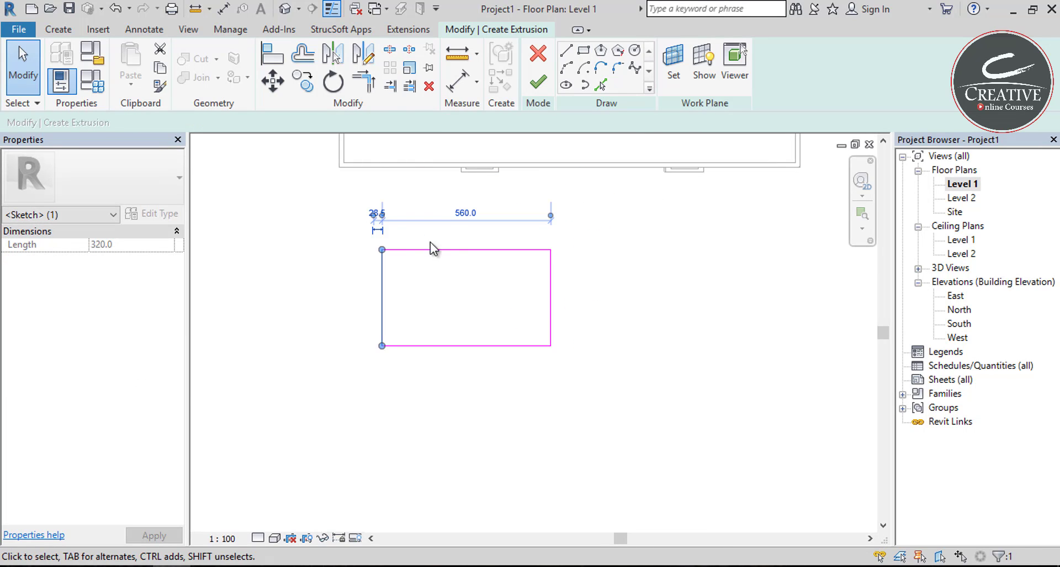
pyautogui.click(457, 213)
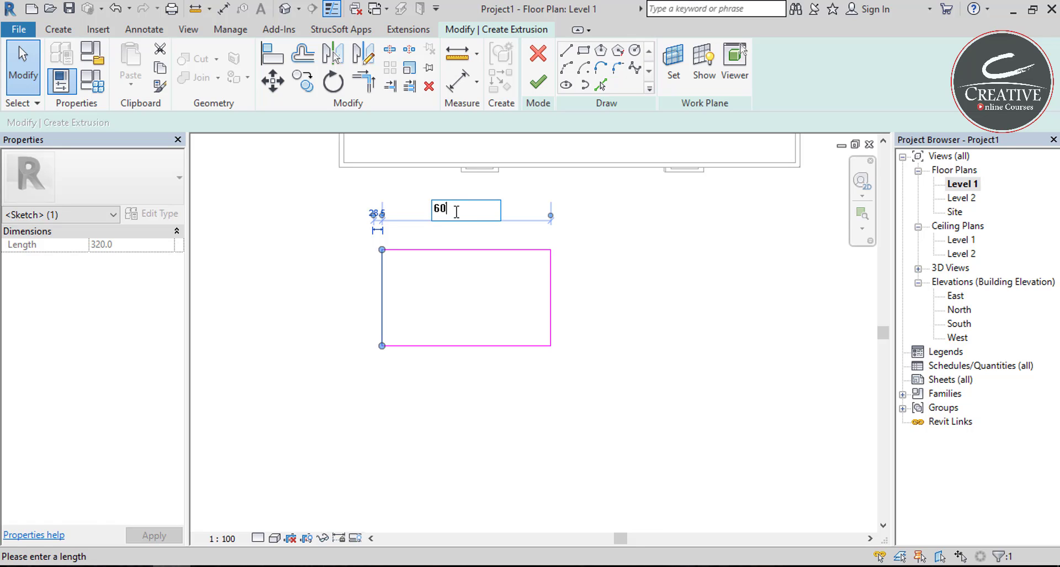
pyautogui.press('Return')
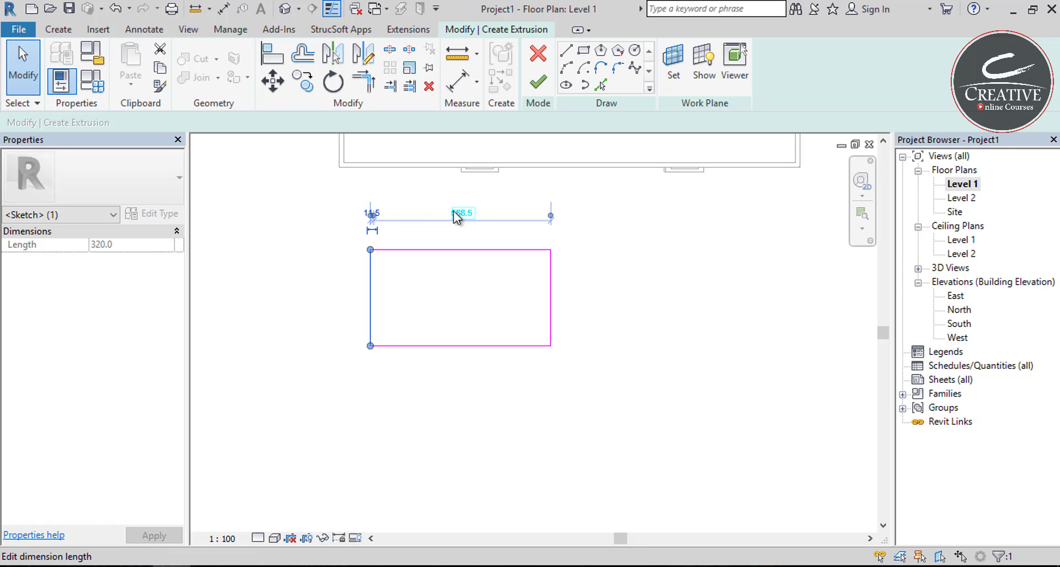
pyautogui.press('Escape')
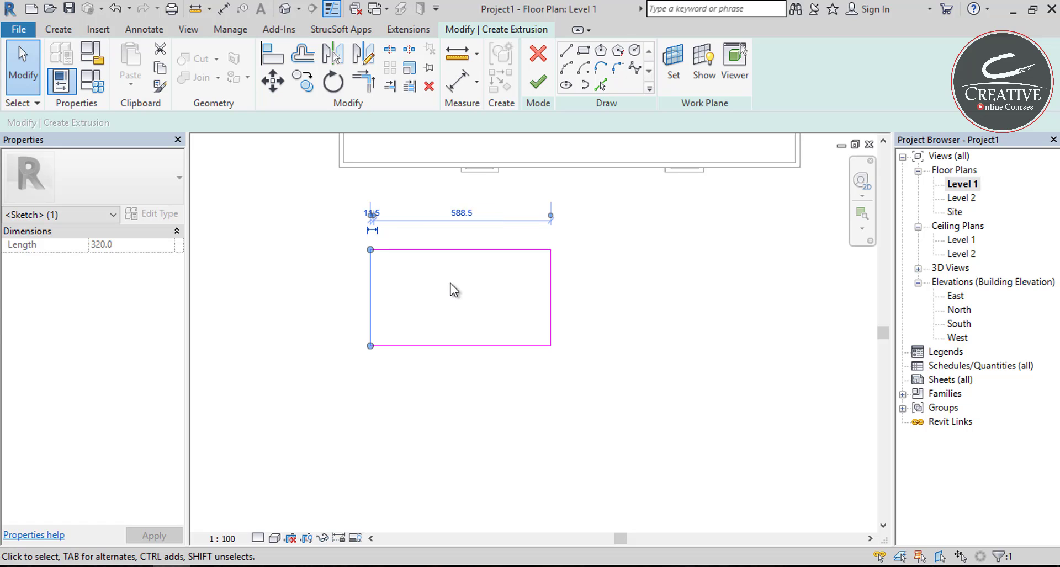
pyautogui.press('Escape')
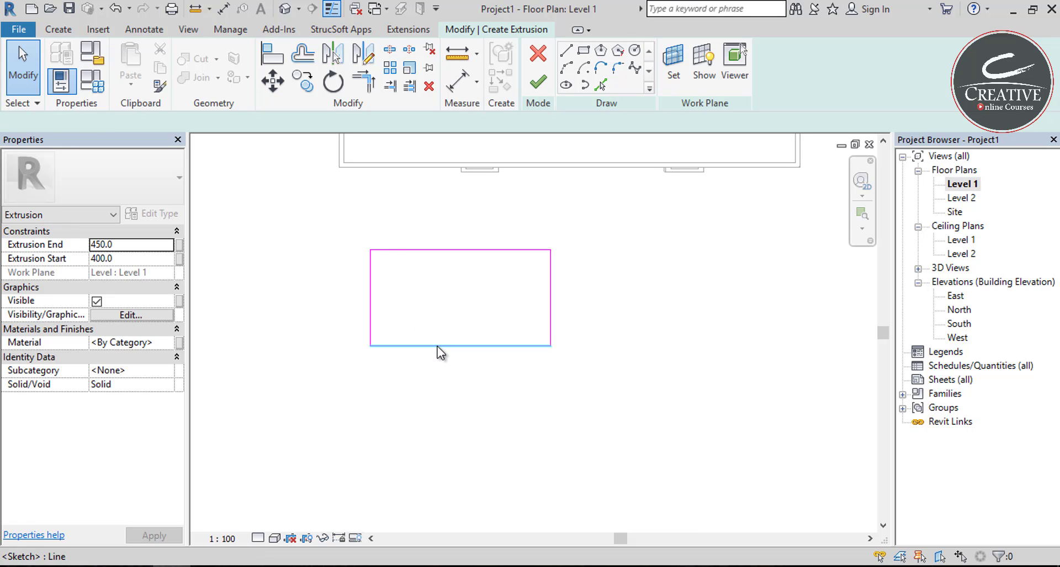
# Set the rectangle's depth to 500 by repositioning its bottom edge
pyautogui.click(439, 346)
pyautogui.click(336, 298)
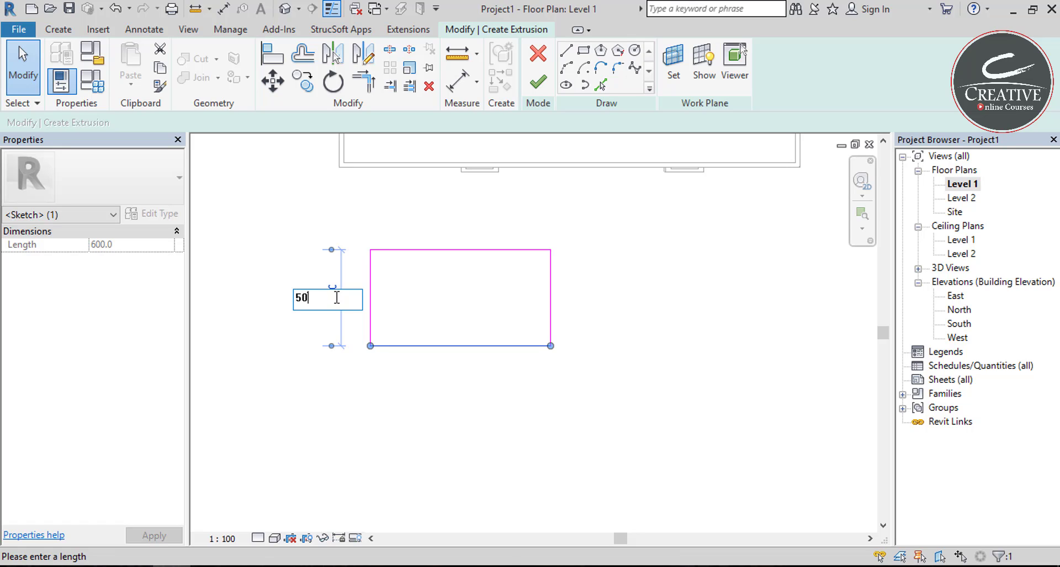
pyautogui.write('500')
pyautogui.press('Return')
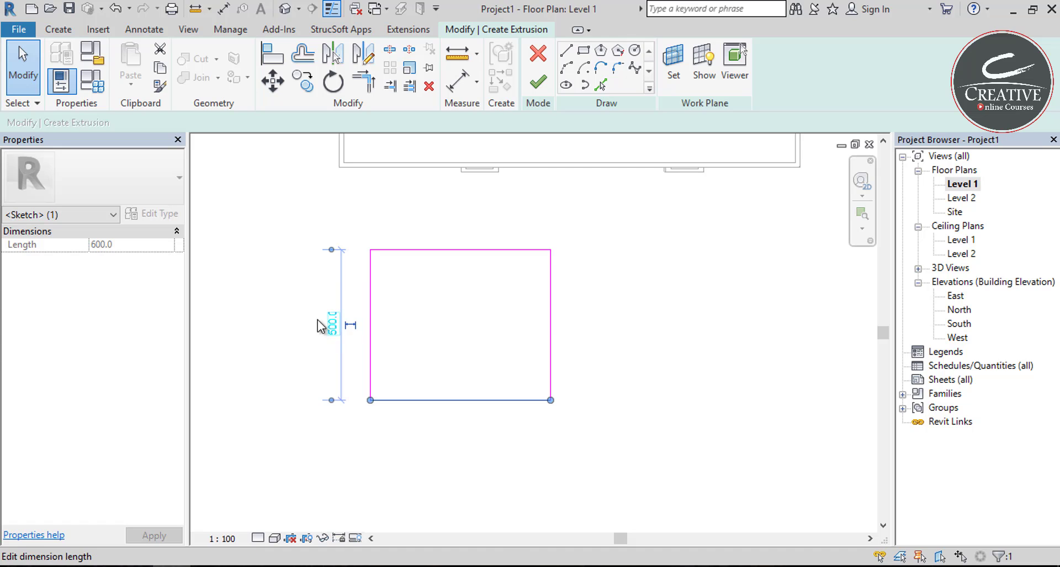
pyautogui.press('Escape')
pyautogui.scroll(-4, 363, 320)
pyautogui.scroll(4, 338, 340)
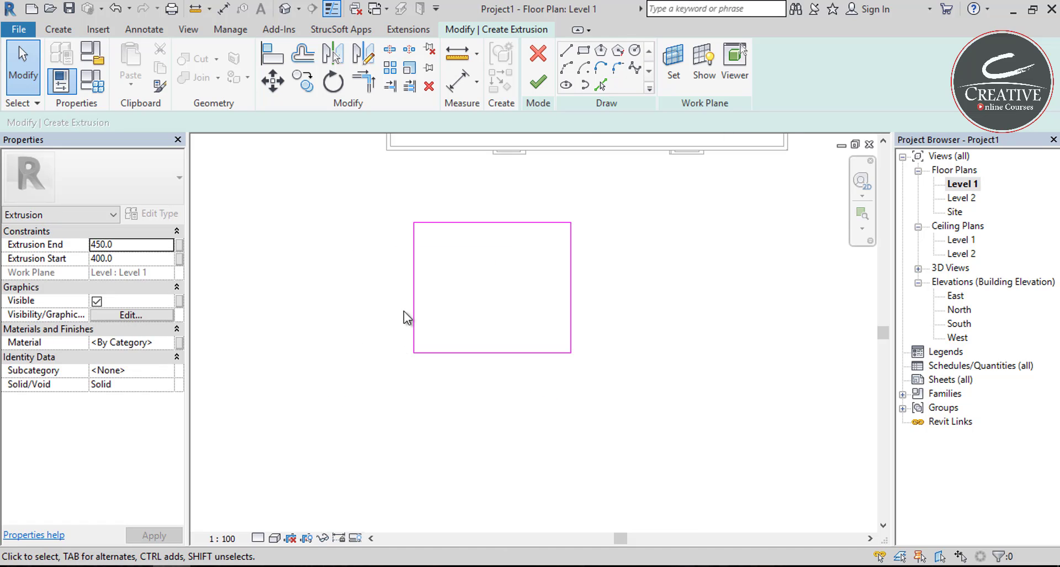
# Shrink the rectangle to about 420 by 340 by moving its left, bottom and right edges inward
pyautogui.click(412, 307)
pyautogui.moveTo(416, 296); pyautogui.dragTo(435, 295)
pyautogui.click(490, 353)
pyautogui.moveTo(492, 352); pyautogui.dragTo(492, 311)
pyautogui.click(569, 276)
pyautogui.moveTo(560, 271); pyautogui.dragTo(537, 272)
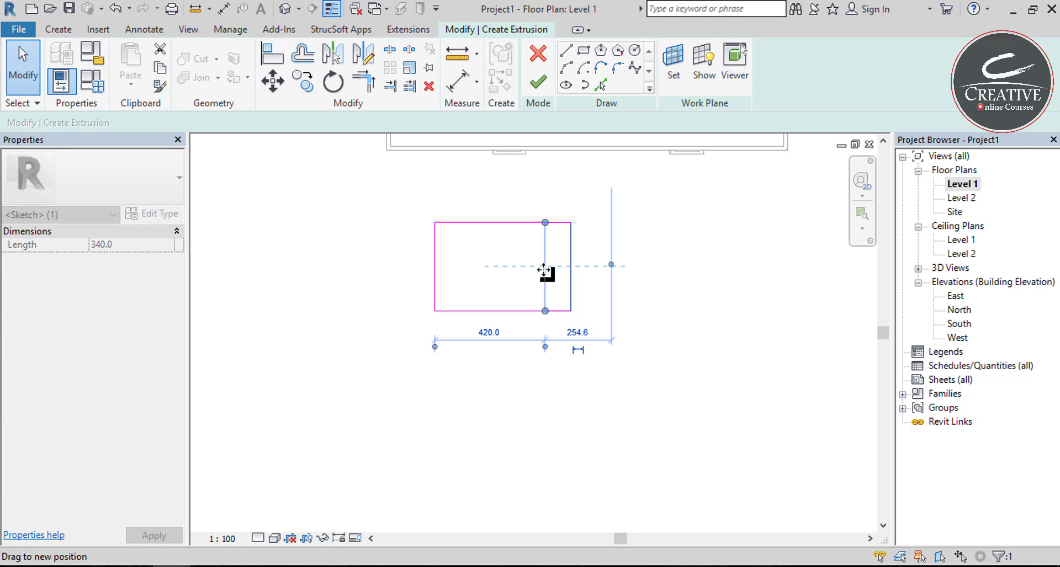
pyautogui.click(496, 284)
pyautogui.scroll(-2, 501, 287)
pyautogui.scroll(2, 501, 287)
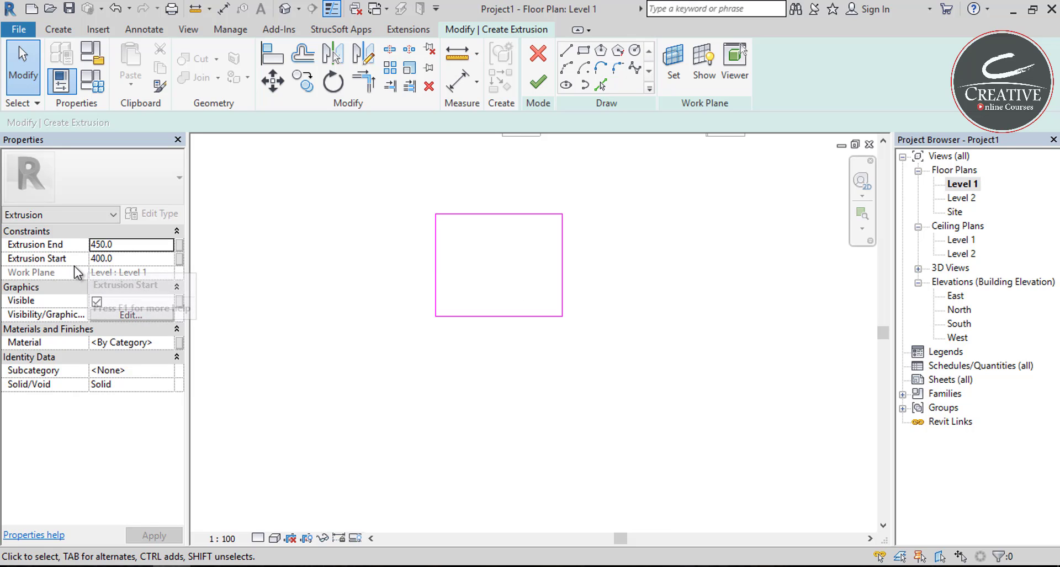
# Set the extrusion start to 450 and end to 480, and finish the extrusion in the 3D view
pyautogui.click(100, 258)
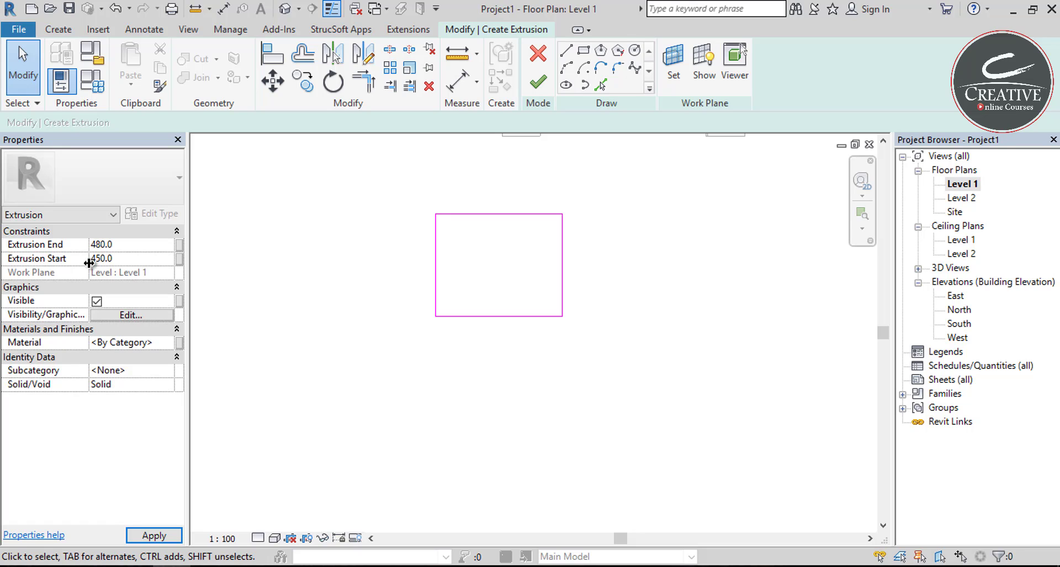
pyautogui.click(285, 8)
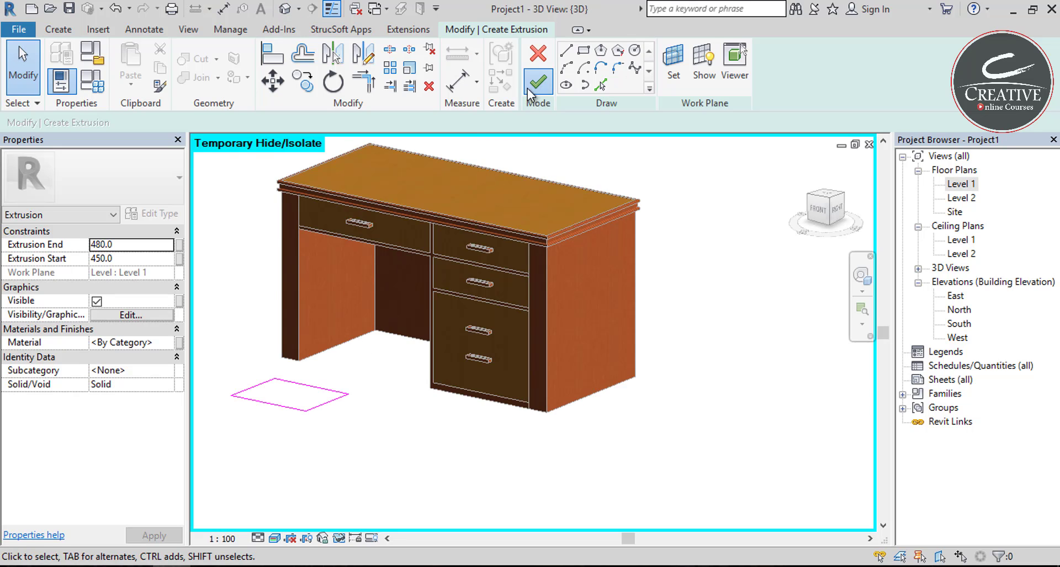
pyautogui.click(530, 83)
pyautogui.click(237, 433)
# In the left side view, try lowering the new slab by setting its extrusion start to 400 and reducing its extrusion end
pyautogui.keyDown('shift'); pyautogui.moveTo(247, 396); pyautogui.dragTo(476, 403, button='middle'); pyautogui.keyUp('shift')
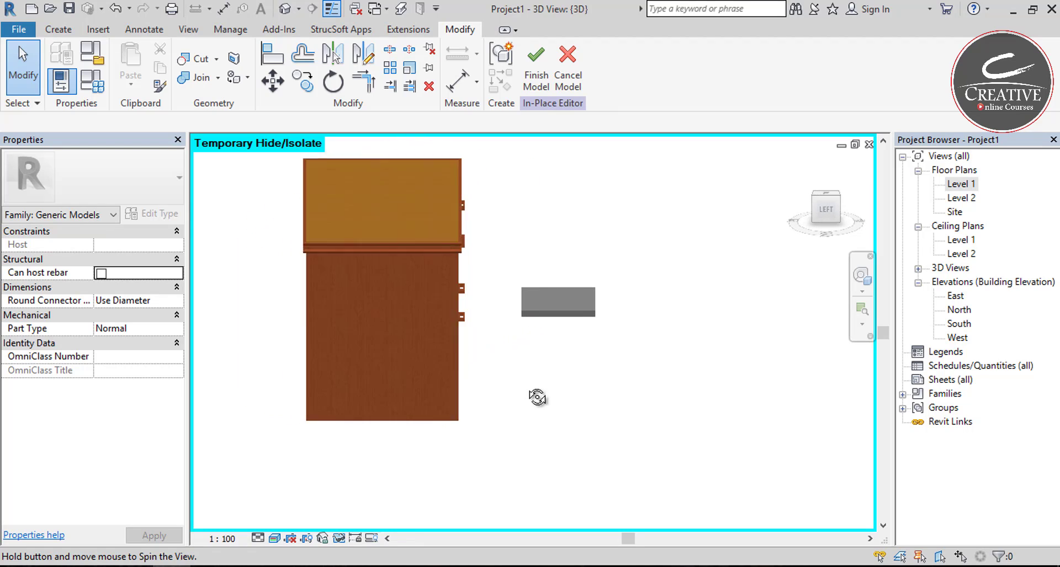
pyautogui.click(825, 215)
pyautogui.click(599, 323)
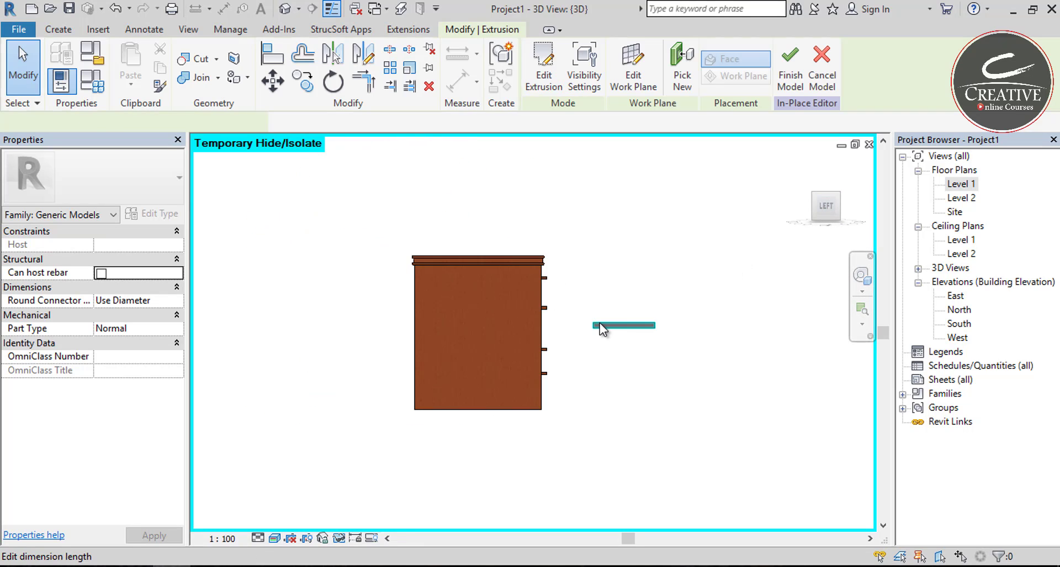
pyautogui.click(600, 323)
pyautogui.scroll(2, 690, 348)
pyautogui.press('Return')
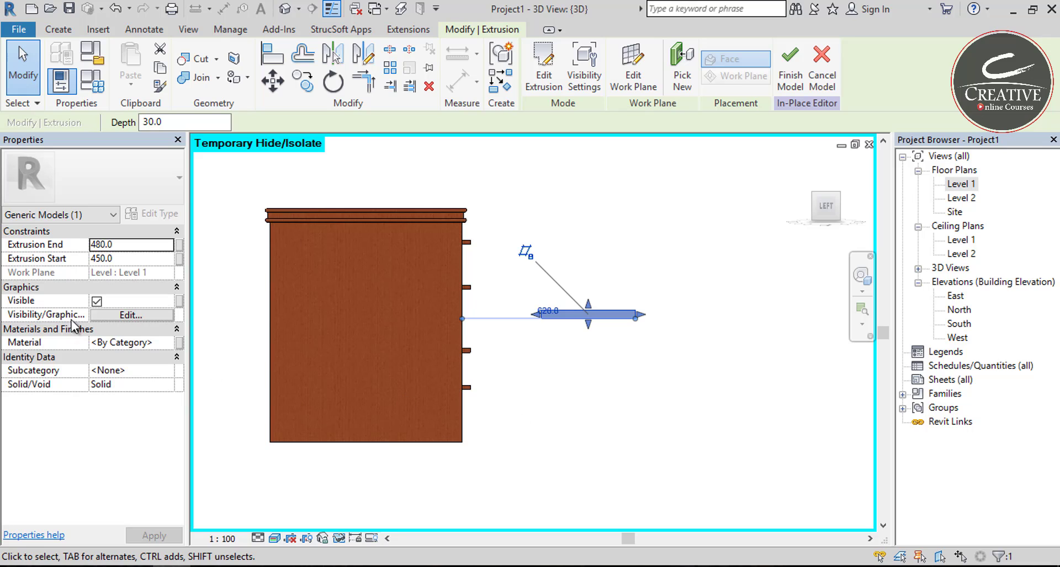
pyautogui.click(99, 259)
pyautogui.press('Return')
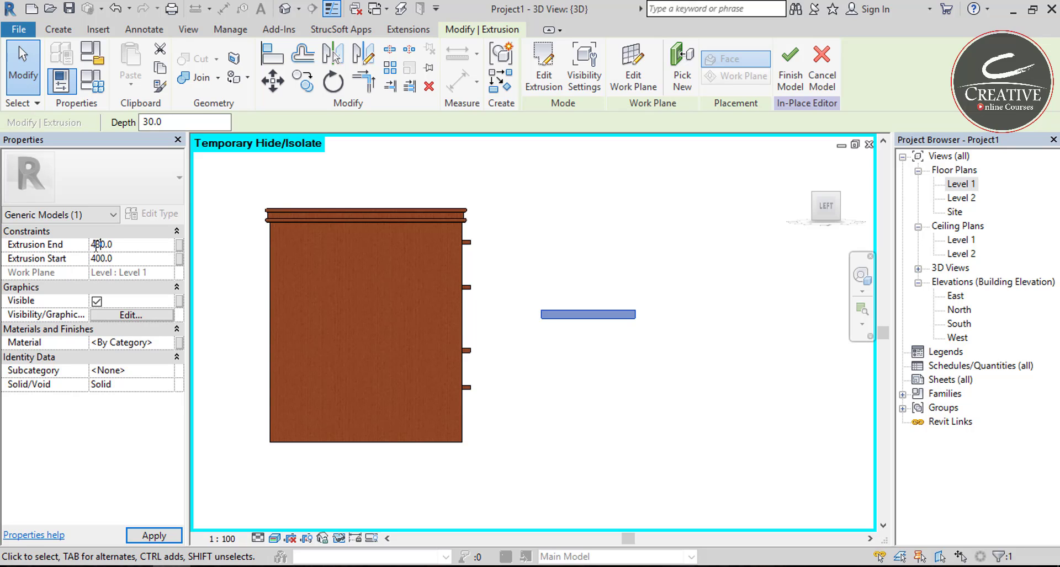
pyautogui.click(527, 326)
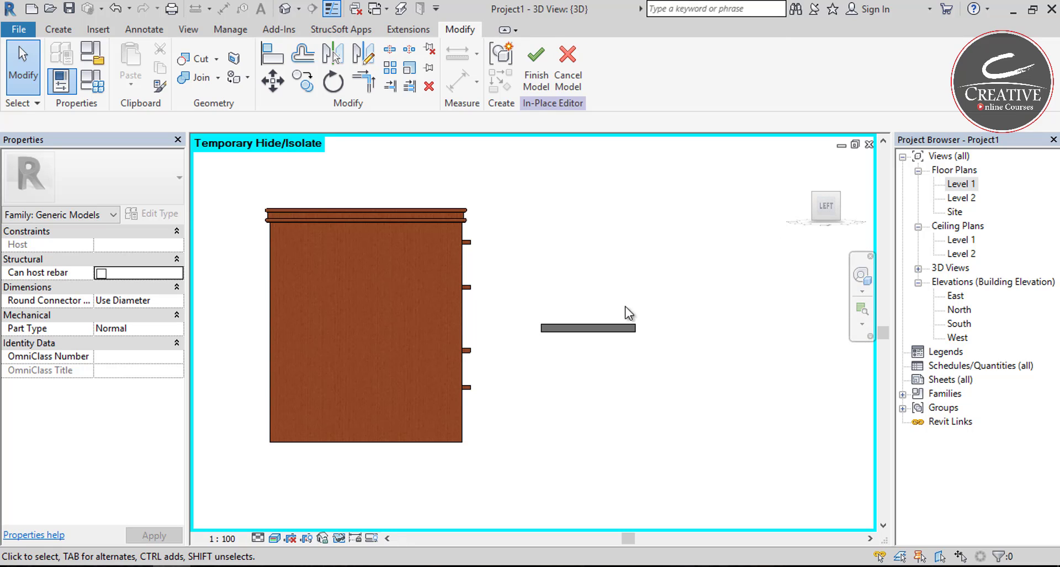
# Undo the slab's height change and select the slab in the left side view
pyautogui.keyDown('shift'); pyautogui.moveTo(586, 320); pyautogui.dragTo(561, 348, button='middle'); pyautogui.keyUp('shift')
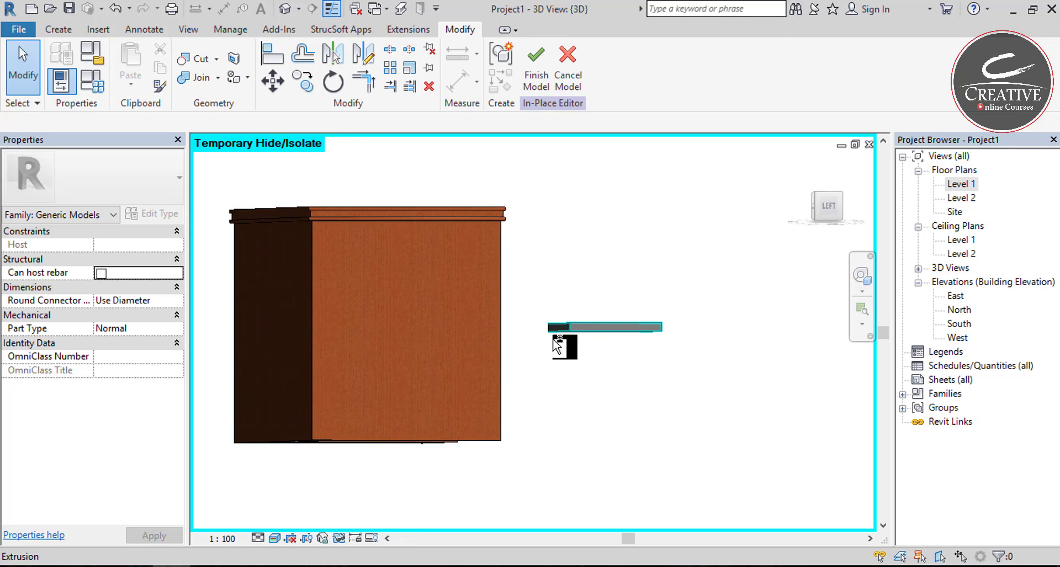
pyautogui.click(832, 207)
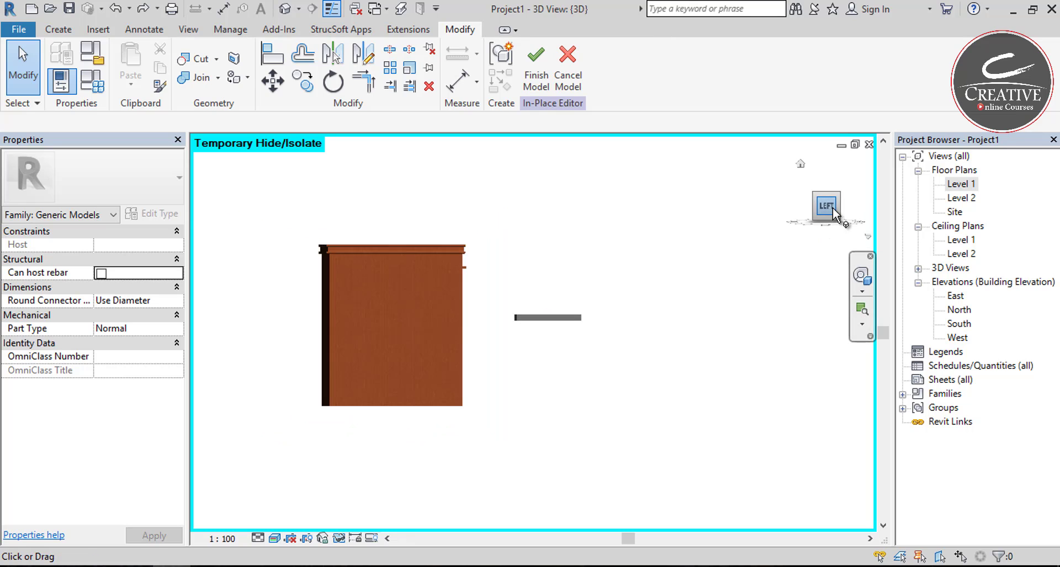
pyautogui.scroll(2, 670, 350)
pyautogui.click(601, 307)
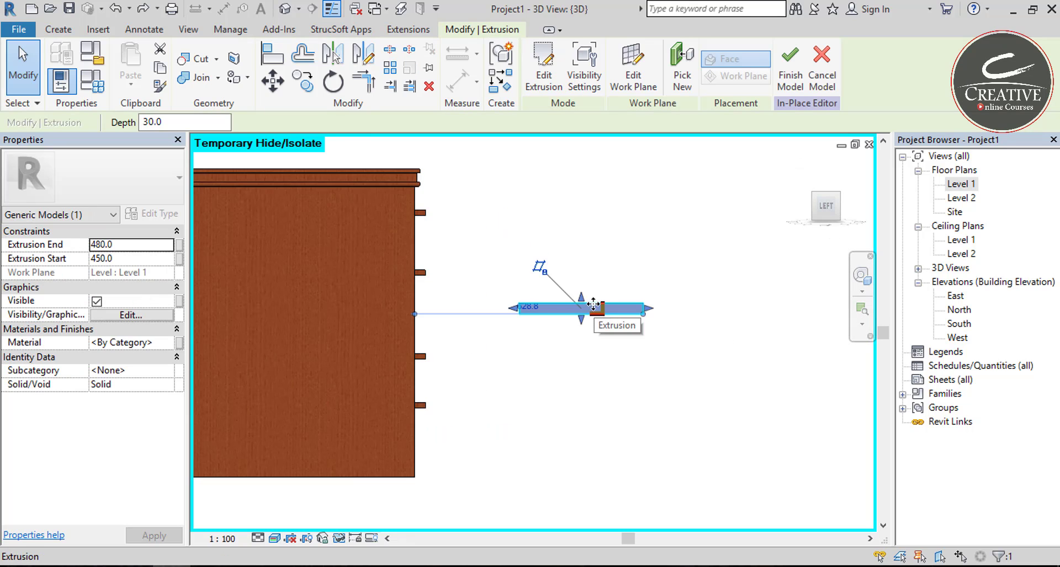
# In the Level 1 floor plan, start a new extrusion and sketch a 40 by 40 square at the slab's upper-right corner
pyautogui.doubleClick(961, 184)
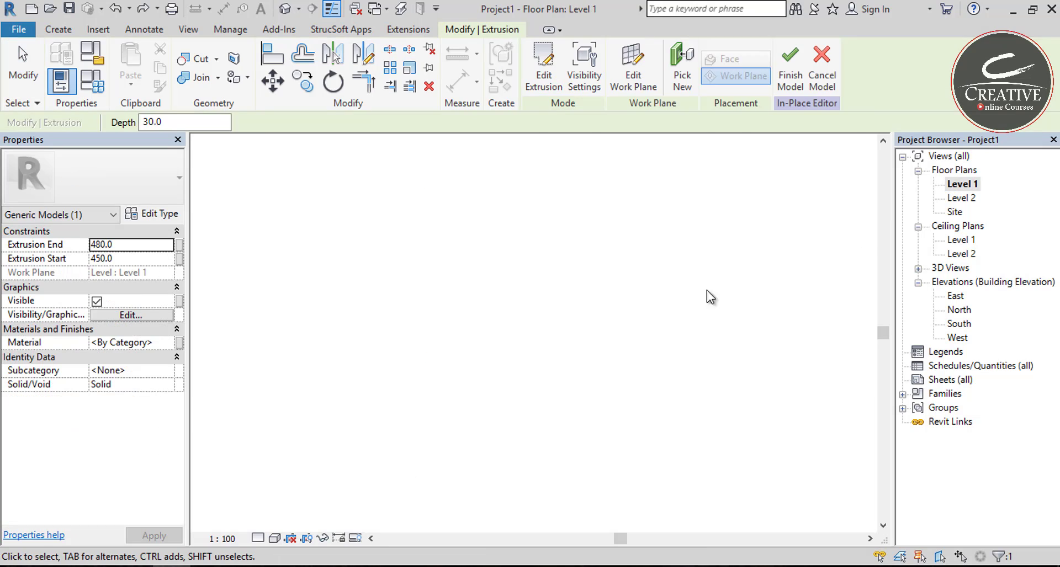
pyautogui.click(558, 387)
pyautogui.scroll(-2, 558, 387)
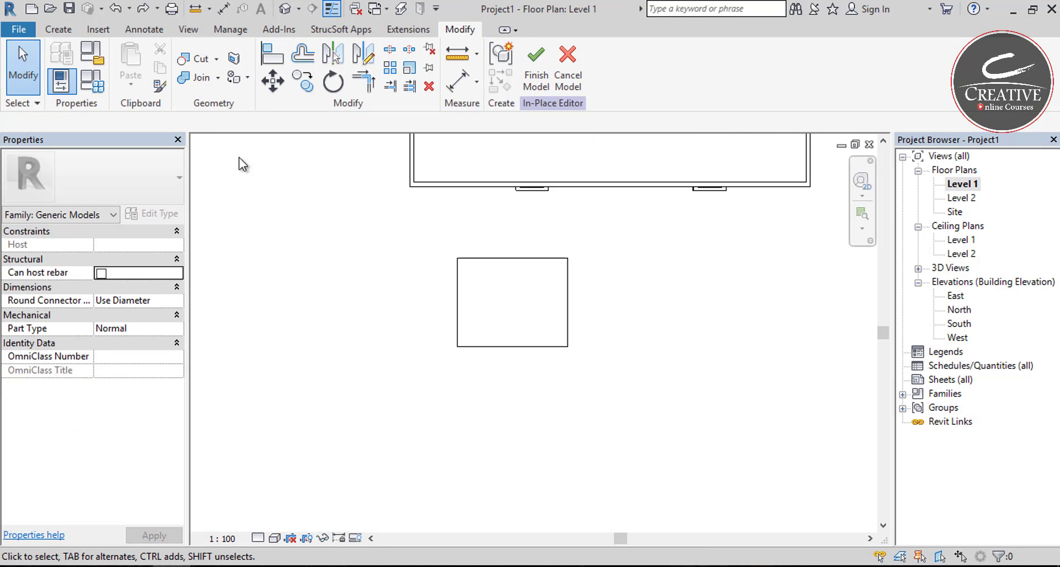
pyautogui.click(457, 276)
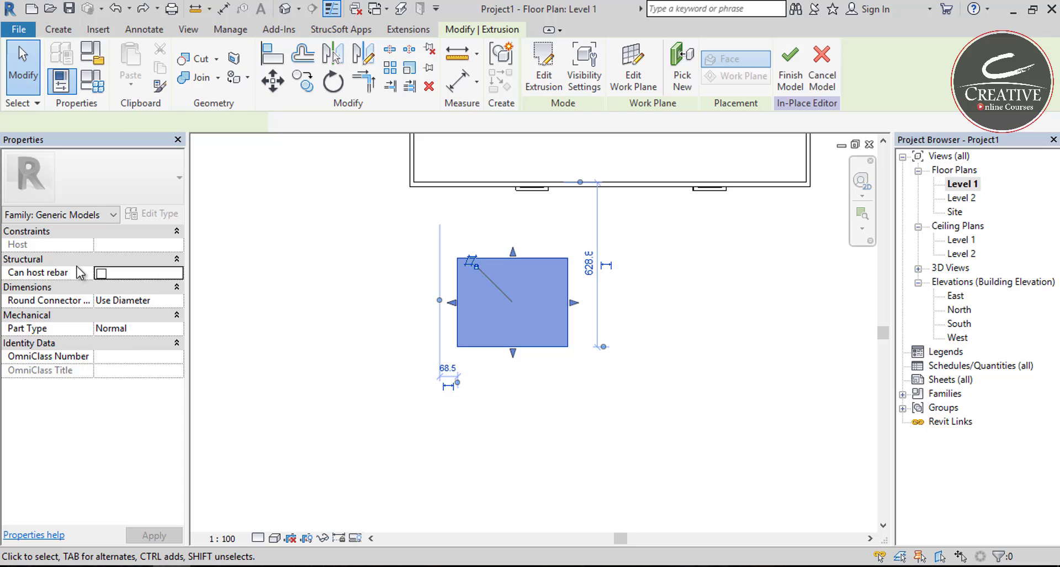
pyautogui.click(228, 268)
pyautogui.click(60, 33)
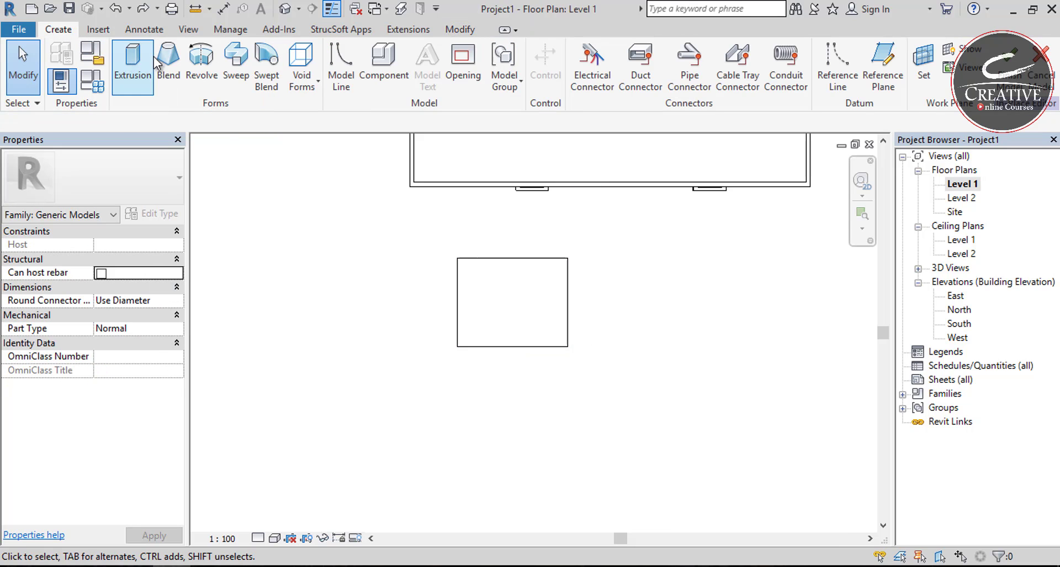
pyautogui.click(136, 64)
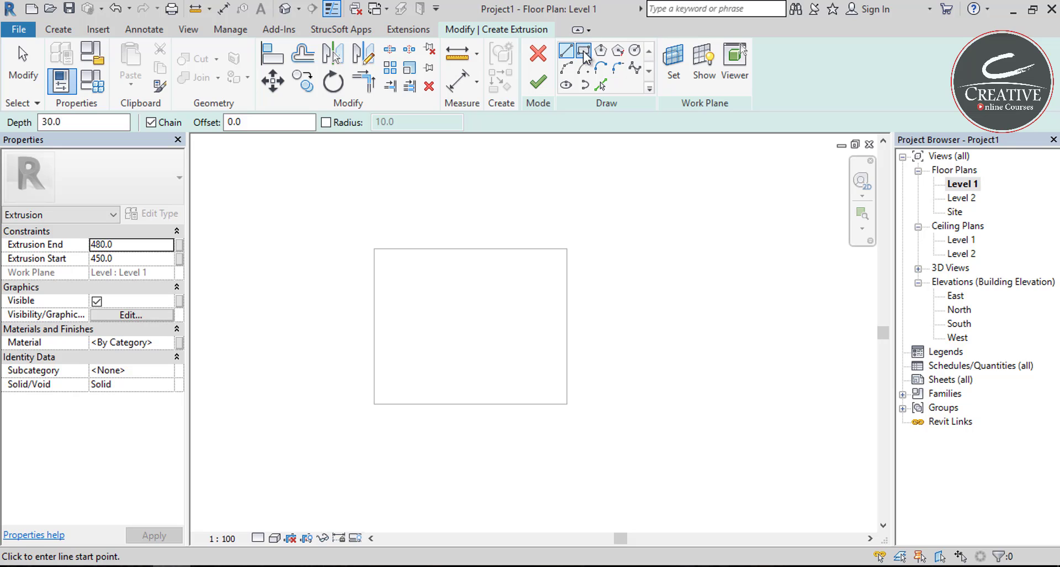
pyautogui.click(584, 51)
pyautogui.click(563, 250)
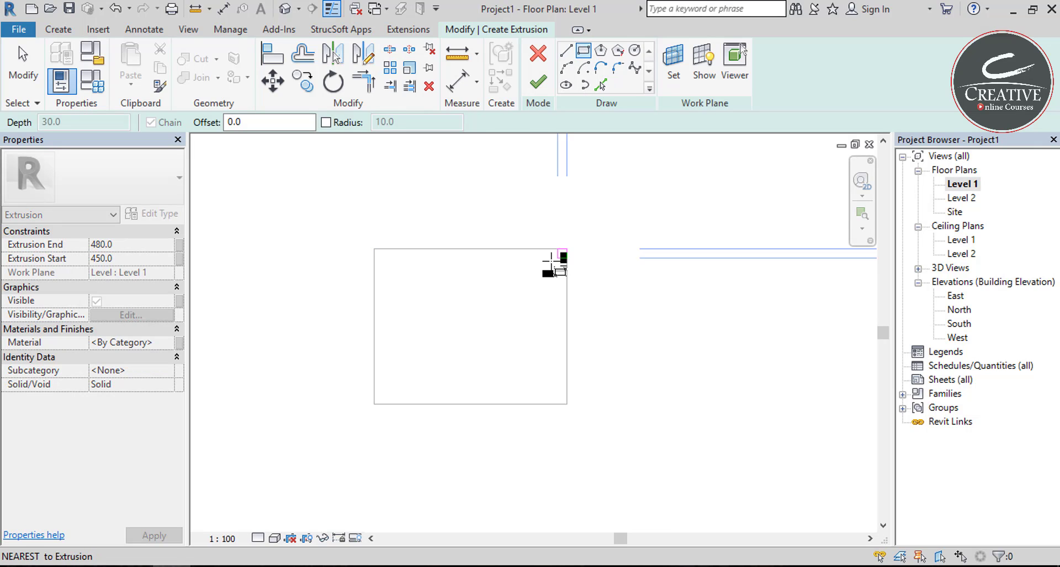
pyautogui.click(549, 267)
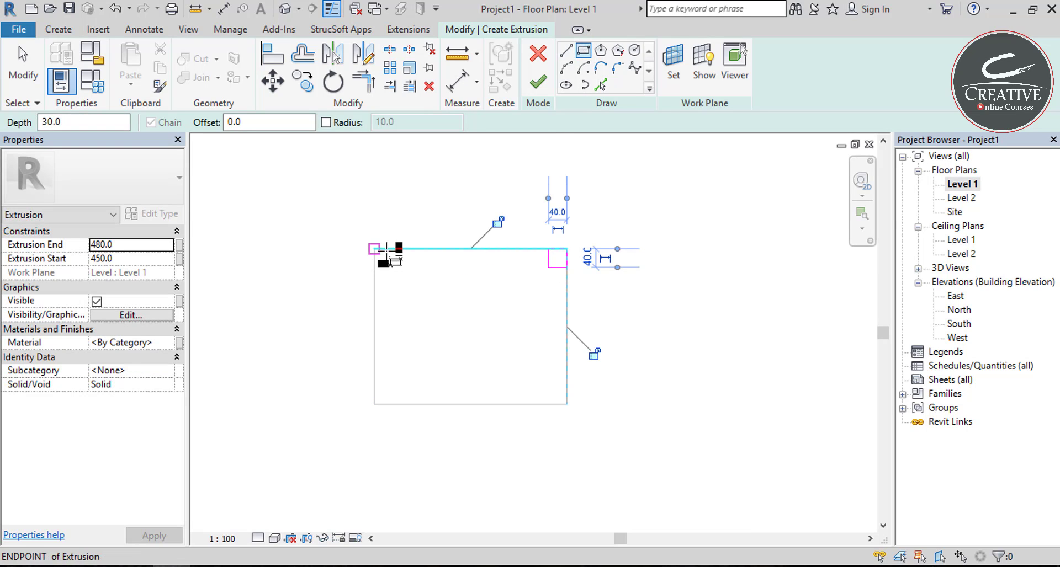
pyautogui.press('Escape')
pyautogui.press('Escape')
# Mirror the leg square to the slab's upper-left corner across a vertical axis through the upper edge's midpoint
pyautogui.moveTo(495, 224); pyautogui.dragTo(631, 287)
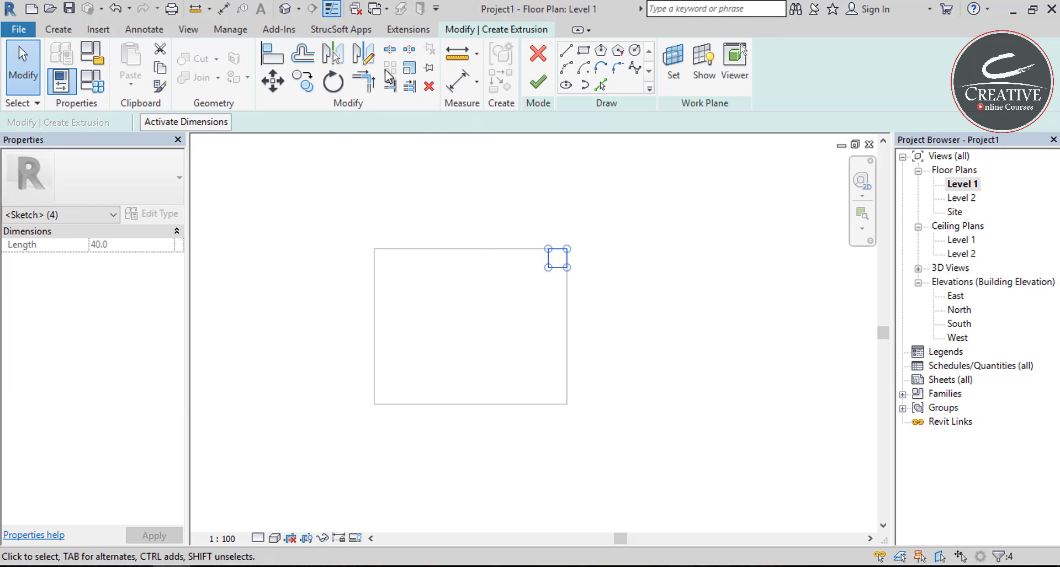
pyautogui.click(363, 54)
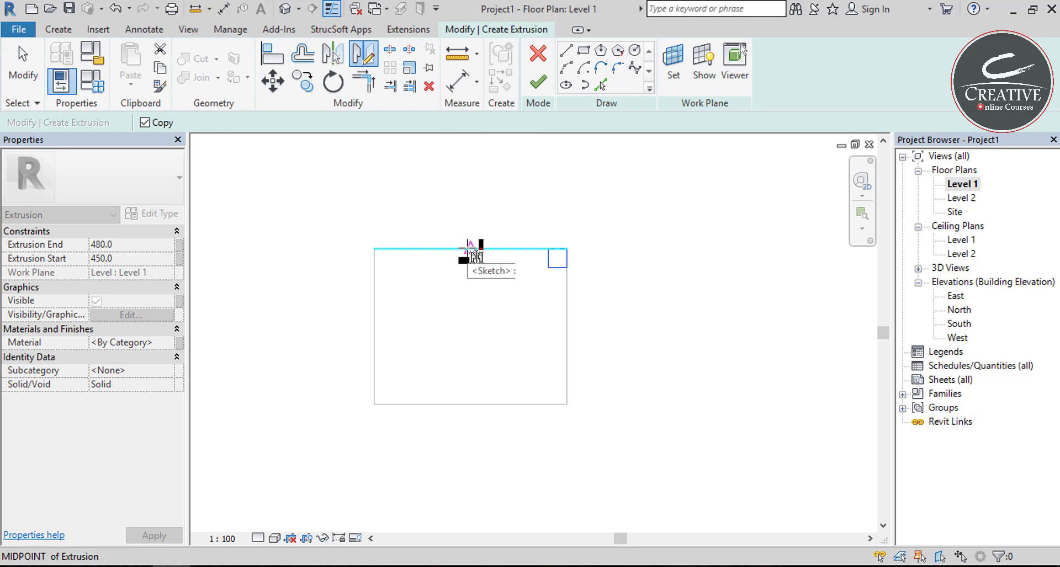
pyautogui.click(471, 250)
pyautogui.click(470, 298)
# Mirror both upper leg squares to the slab's lower corners across a horizontal axis through its side midpoint
pyautogui.moveTo(328, 213); pyautogui.dragTo(596, 314)
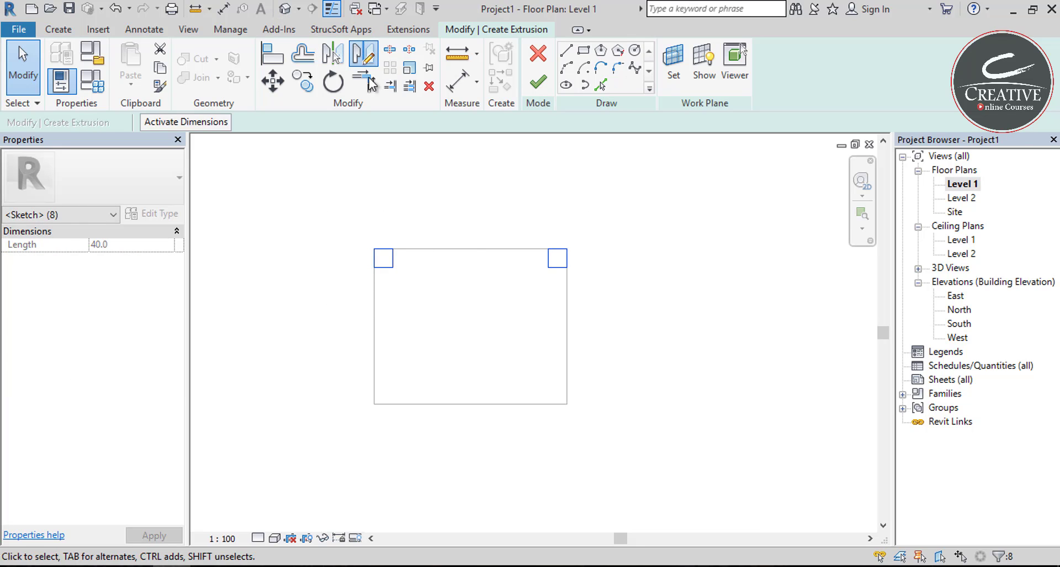
pyautogui.click(363, 54)
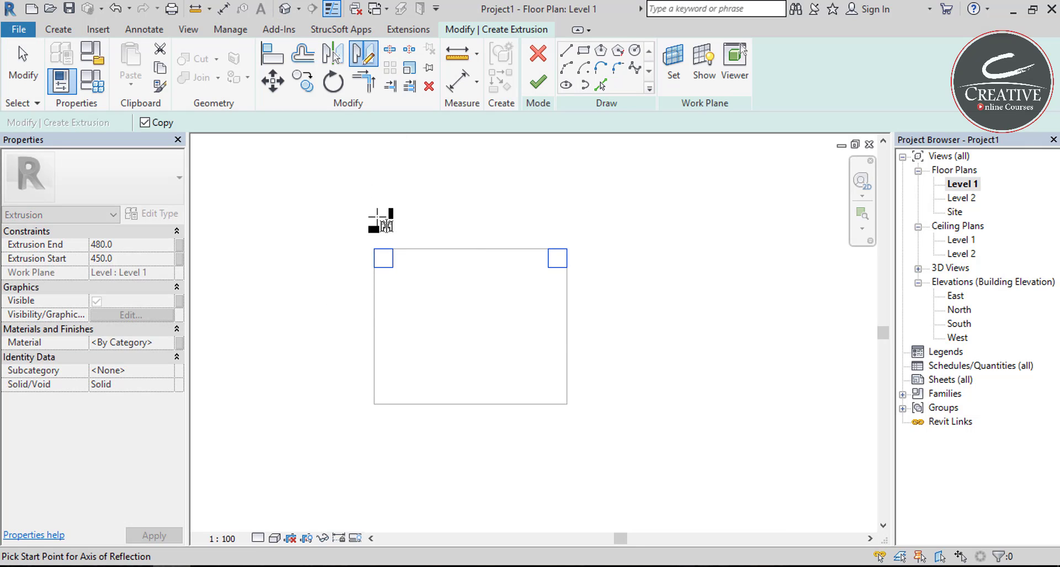
pyautogui.click(375, 327)
pyautogui.click(593, 327)
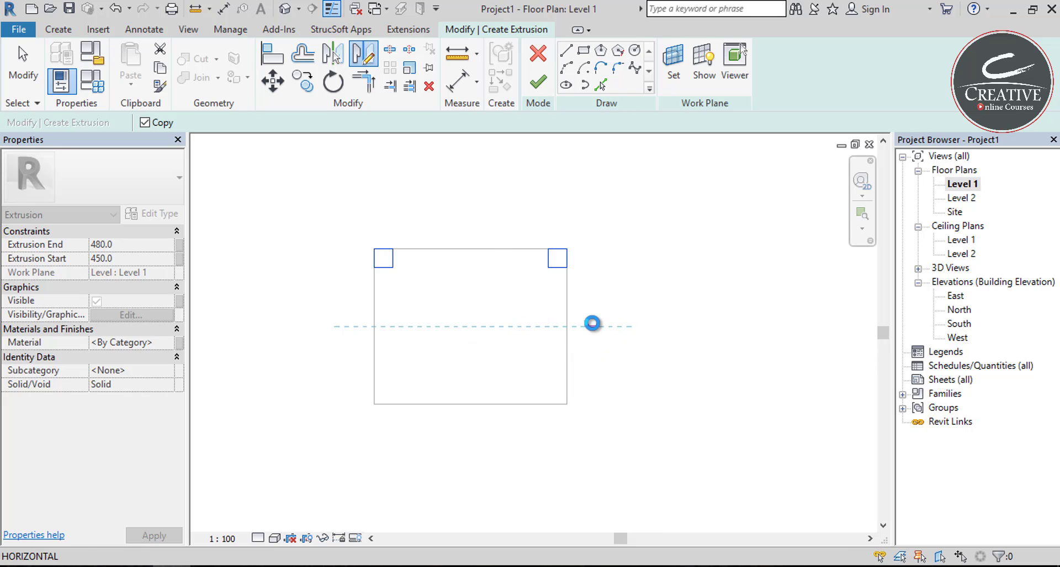
pyautogui.click(335, 332)
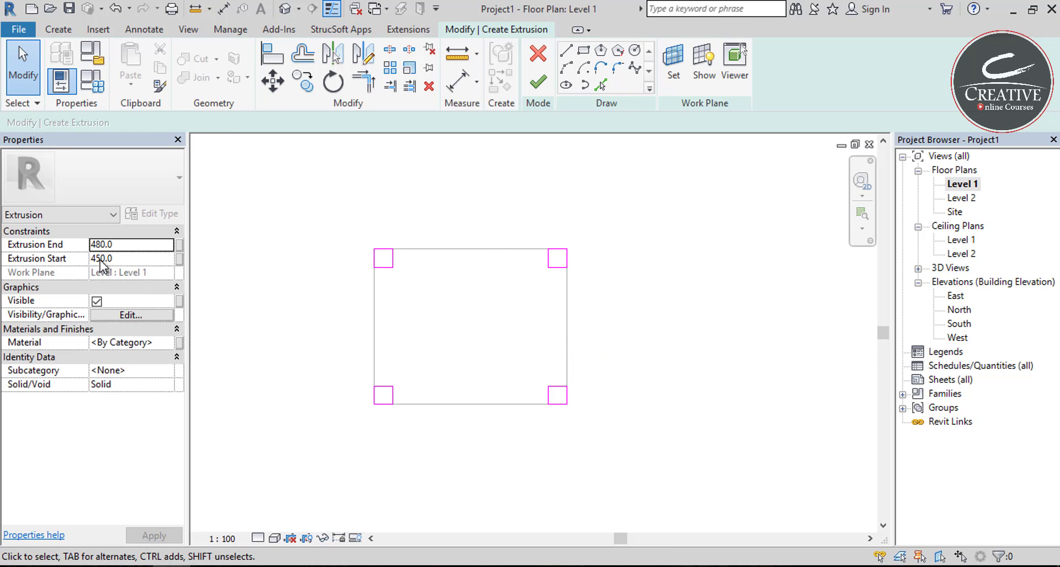
# Set the legs' extrusion start to 0 and end to 450, and finish the extrusion
pyautogui.click(125, 258)
pyautogui.write('0')
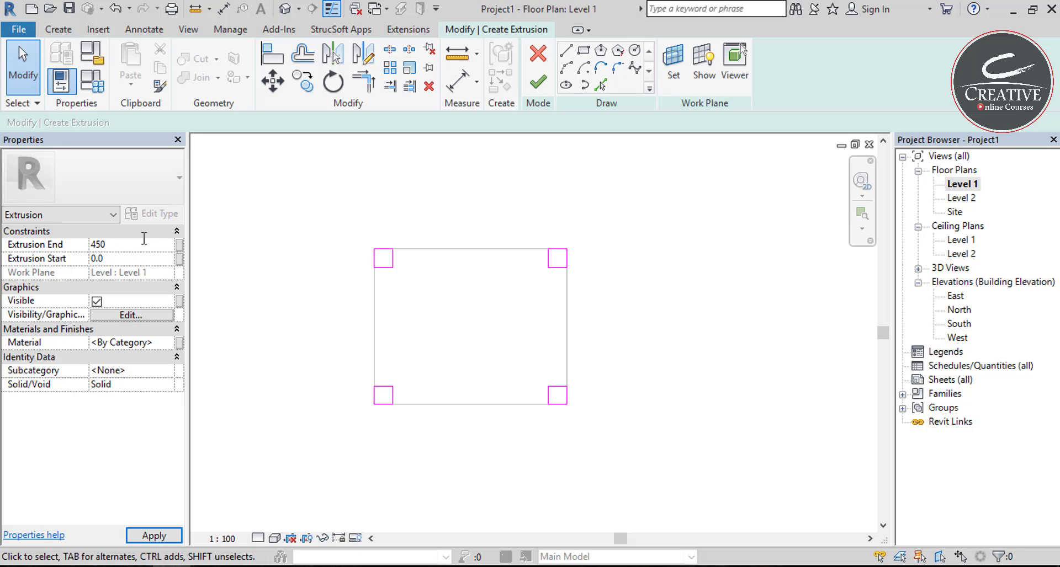
pyautogui.click(539, 88)
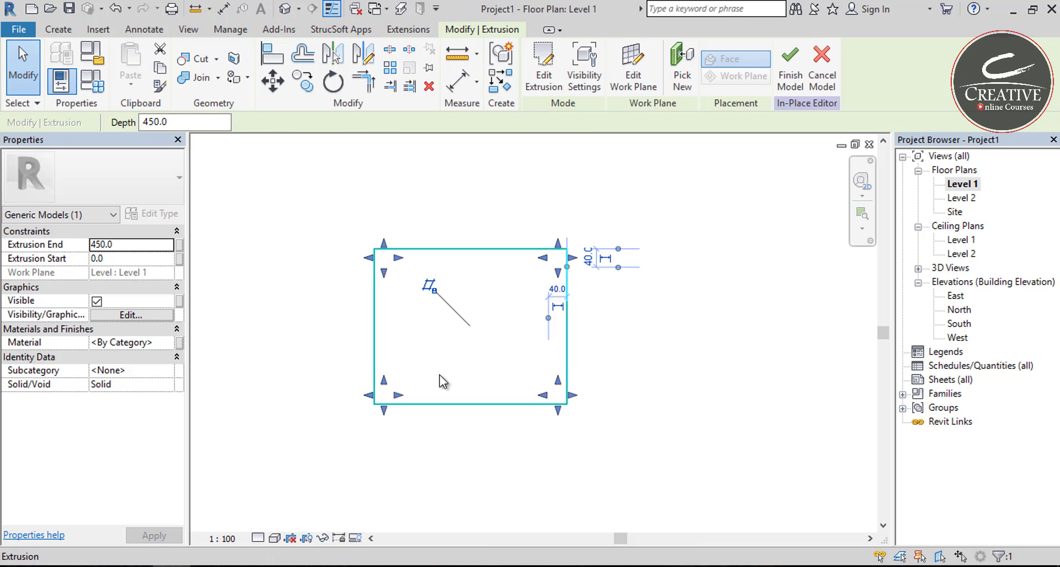
# Open the 3D view and examine the stool's four legs and seat next to the desk
pyautogui.moveTo(449, 385); pyautogui.dragTo(469, 361, button='middle')
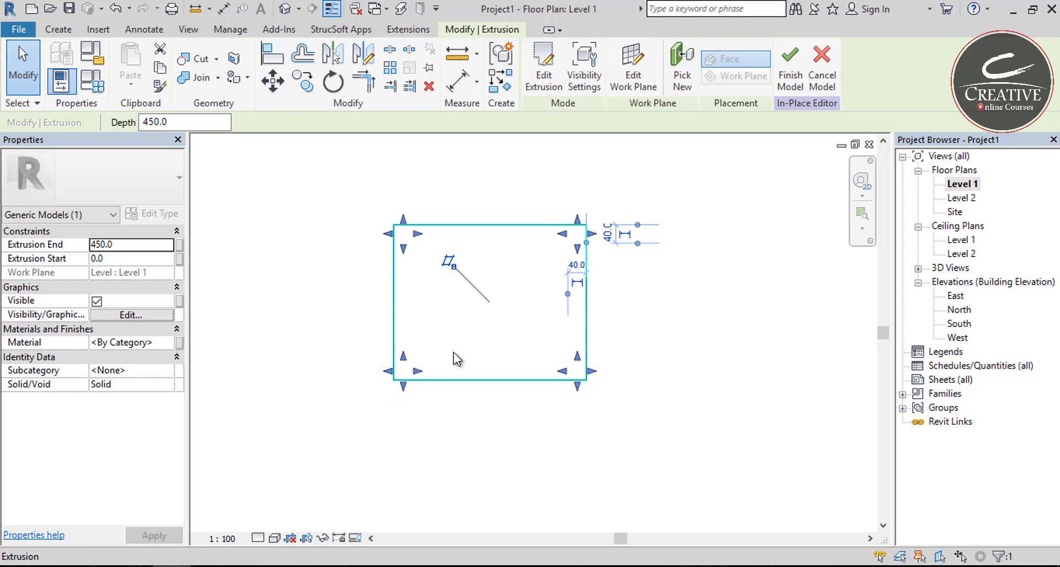
pyautogui.click(285, 10)
pyautogui.click(504, 421)
pyautogui.scroll(-2, 476, 409)
pyautogui.scroll(4, 464, 417)
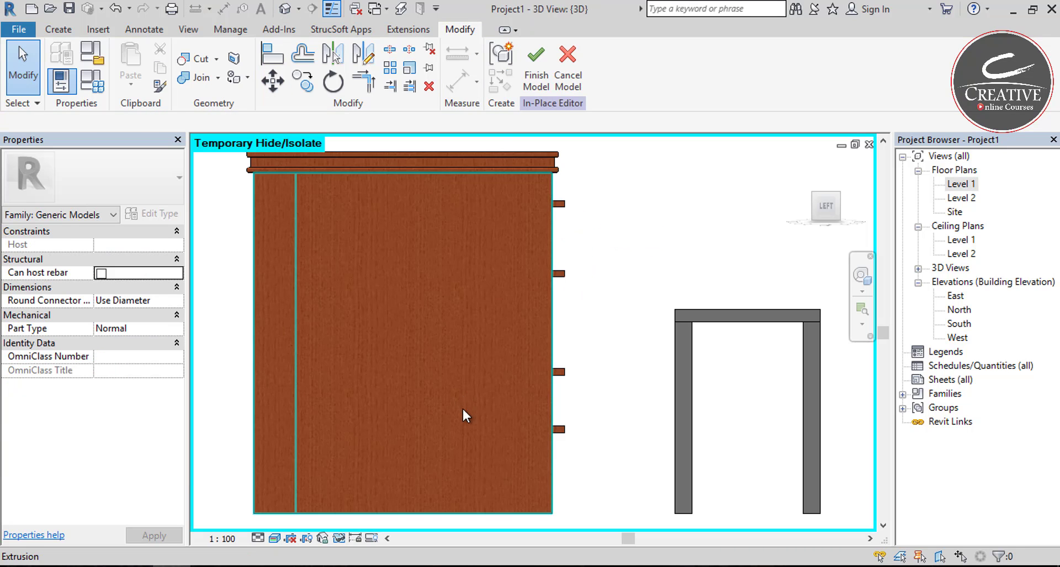
pyautogui.scroll(-2, 462, 407)
pyautogui.keyDown('shift'); pyautogui.moveTo(478, 437); pyautogui.dragTo(525, 507, button='middle'); pyautogui.keyUp('shift')
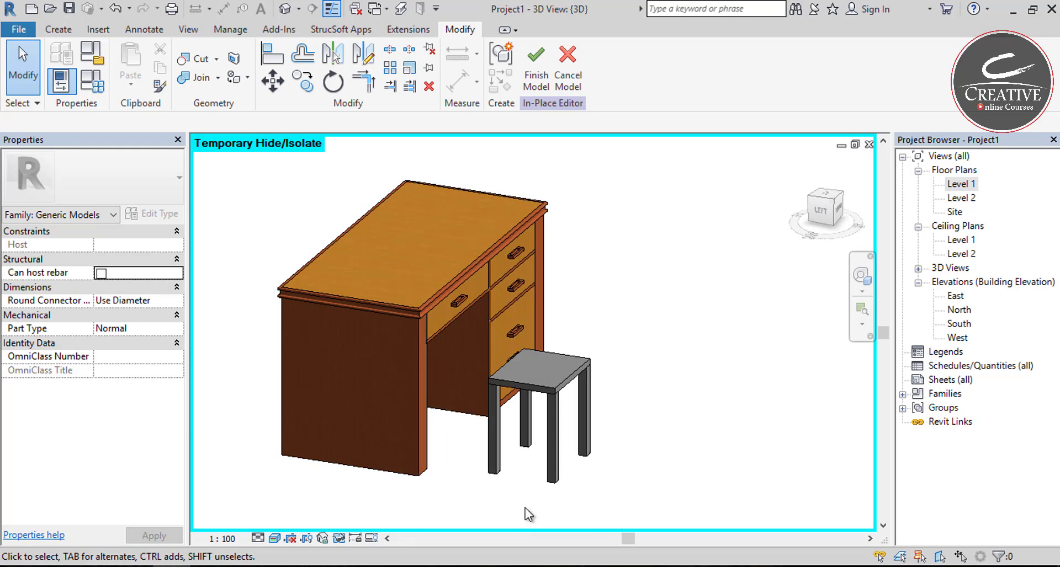
pyautogui.scroll(2, 525, 508)
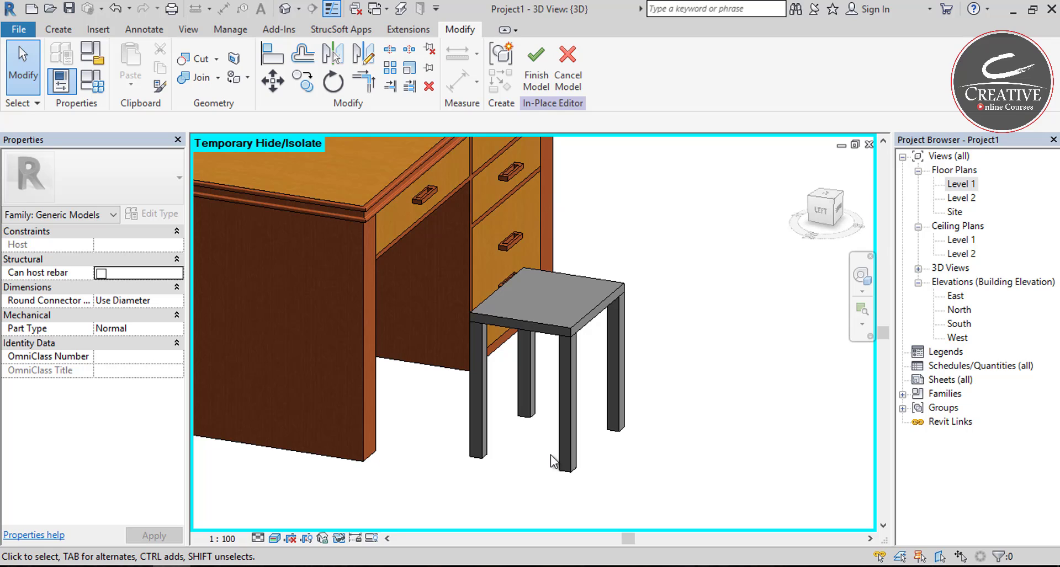
# From the top view, start a new extrusion and set its work plane with Pick a plane on the seat
pyautogui.click(830, 195)
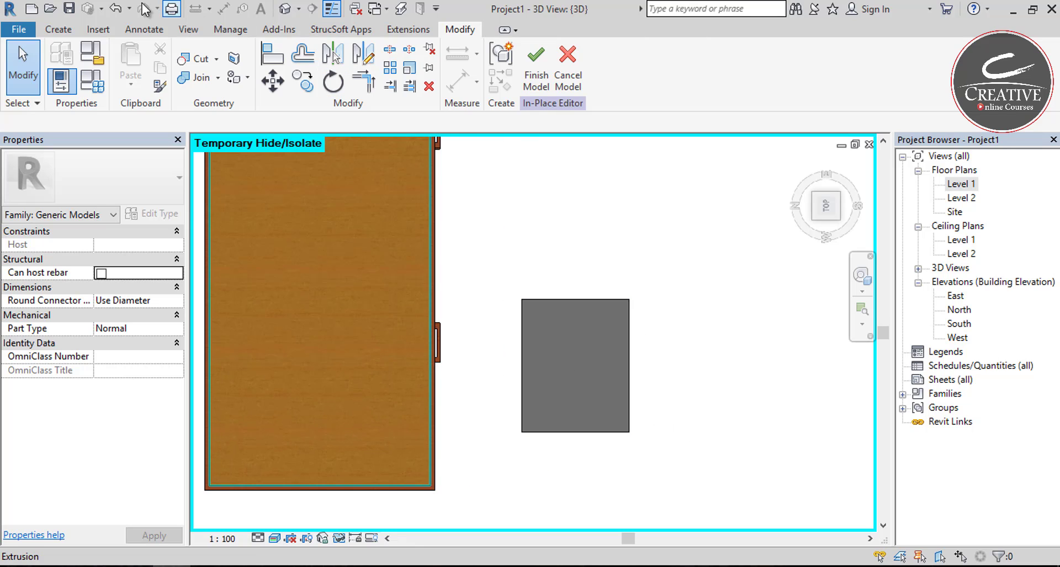
pyautogui.click(50, 30)
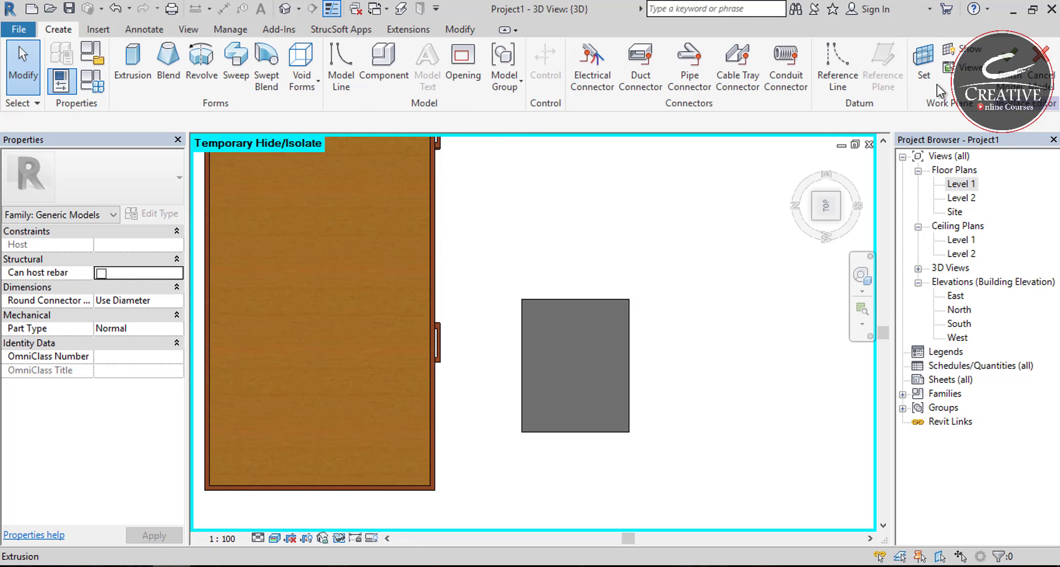
pyautogui.click(141, 60)
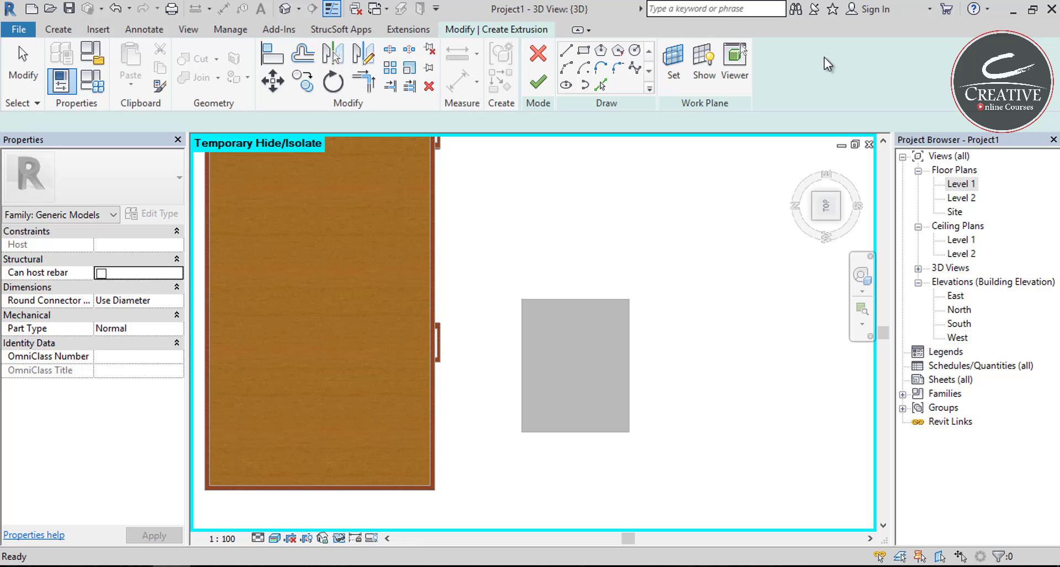
pyautogui.click(673, 66)
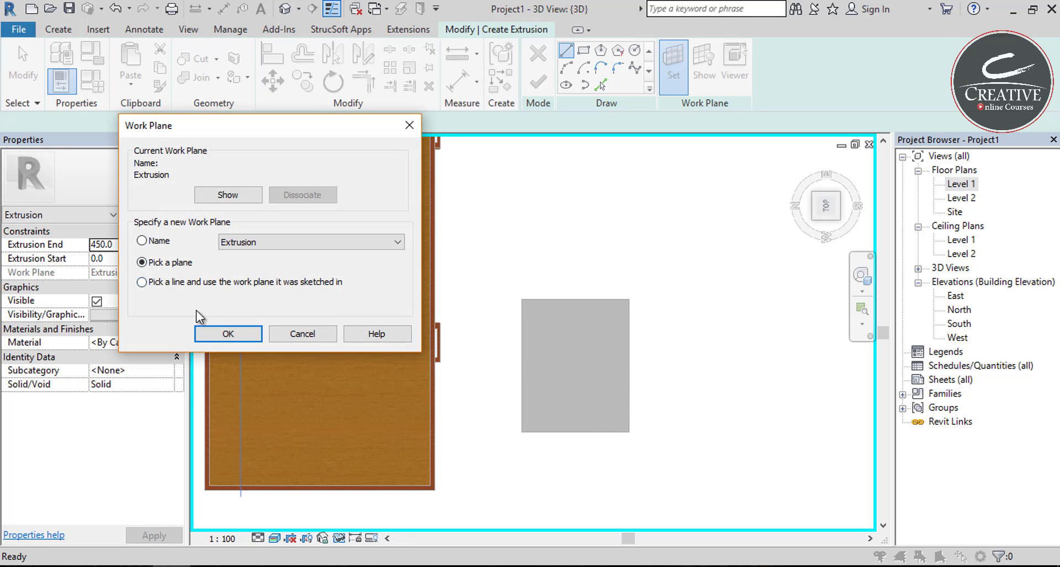
pyautogui.click(204, 333)
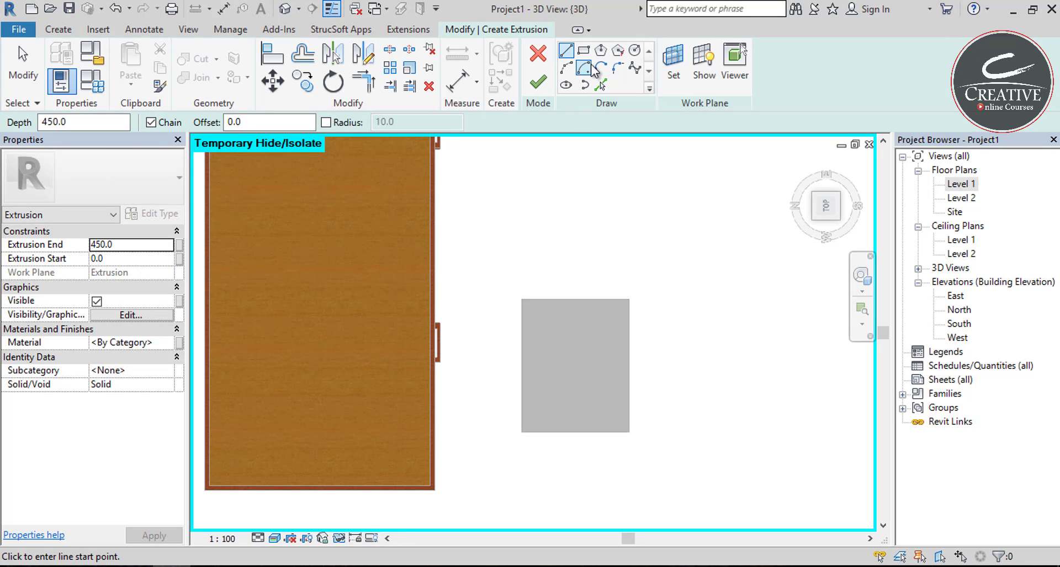
# Sketch a 420 mm long rectangular strip along the seat edge farthest from the desk, and widen it to about 22.5 mm
pyautogui.click(629, 300)
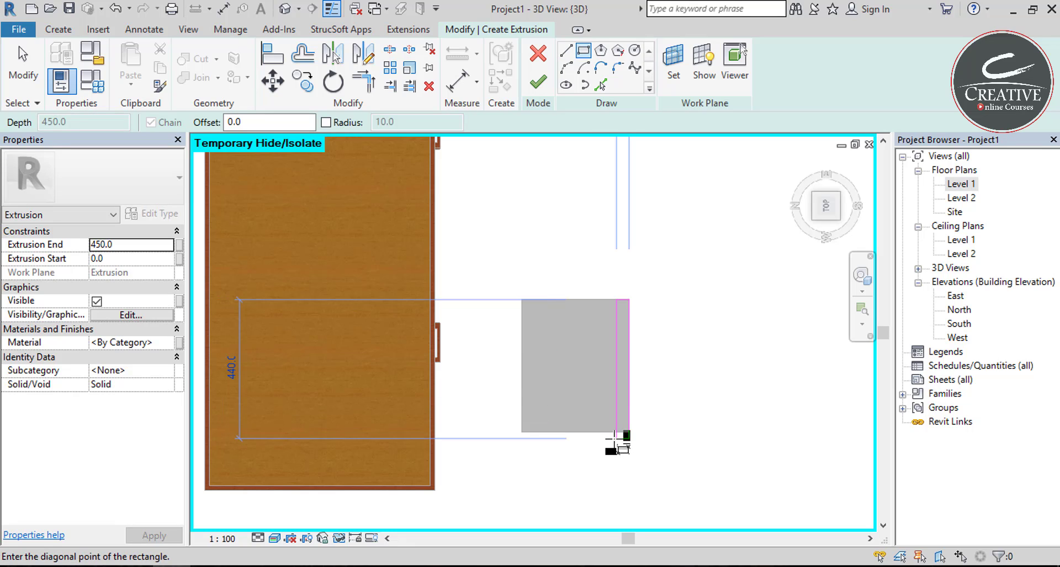
pyautogui.scroll(2, 619, 434)
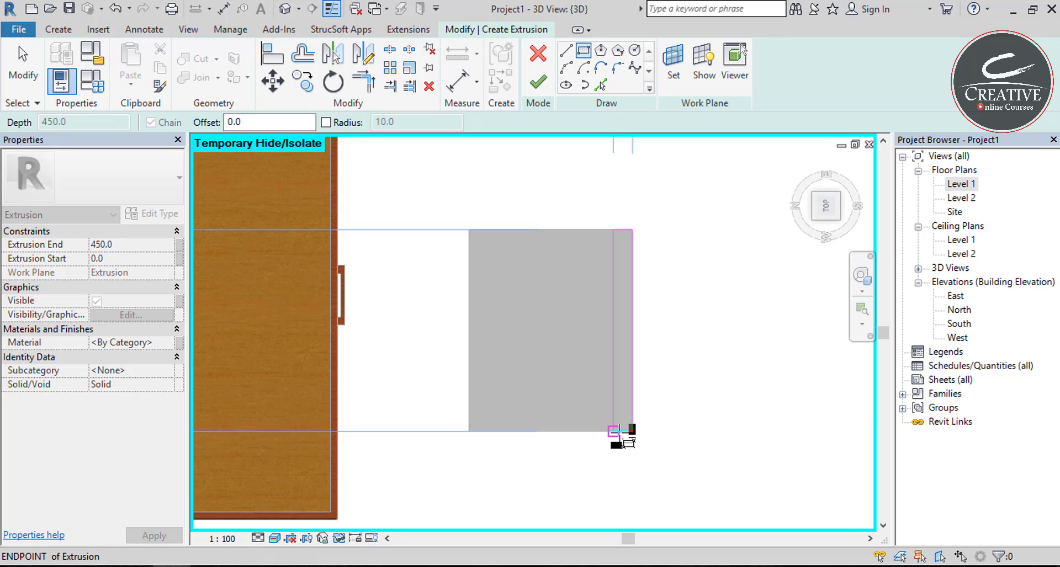
pyautogui.click(621, 432)
pyautogui.scroll(3, 622, 432)
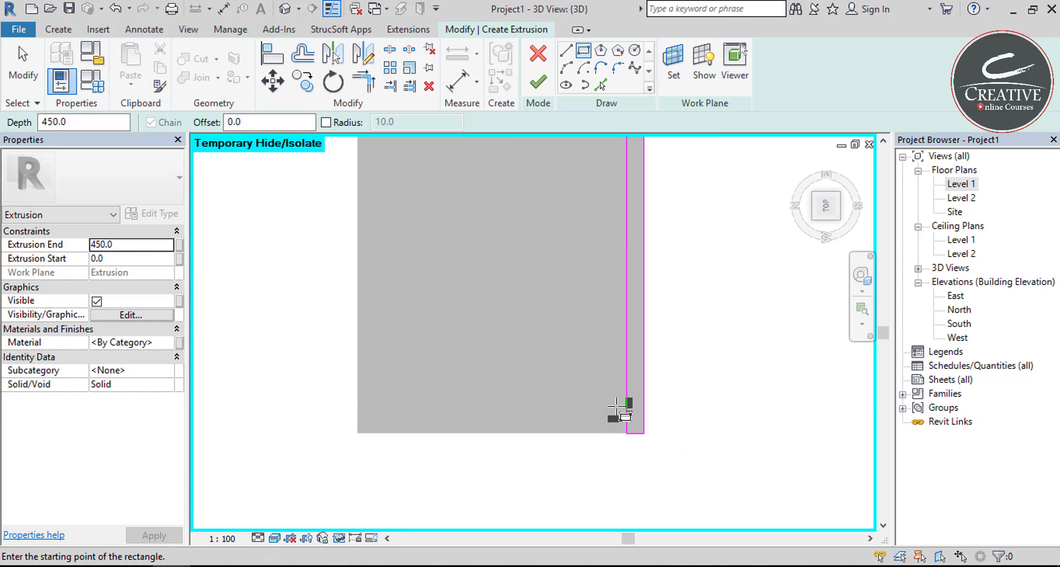
pyautogui.press('Escape')
pyautogui.click(621, 401)
pyautogui.moveTo(622, 400); pyautogui.dragTo(620, 401)
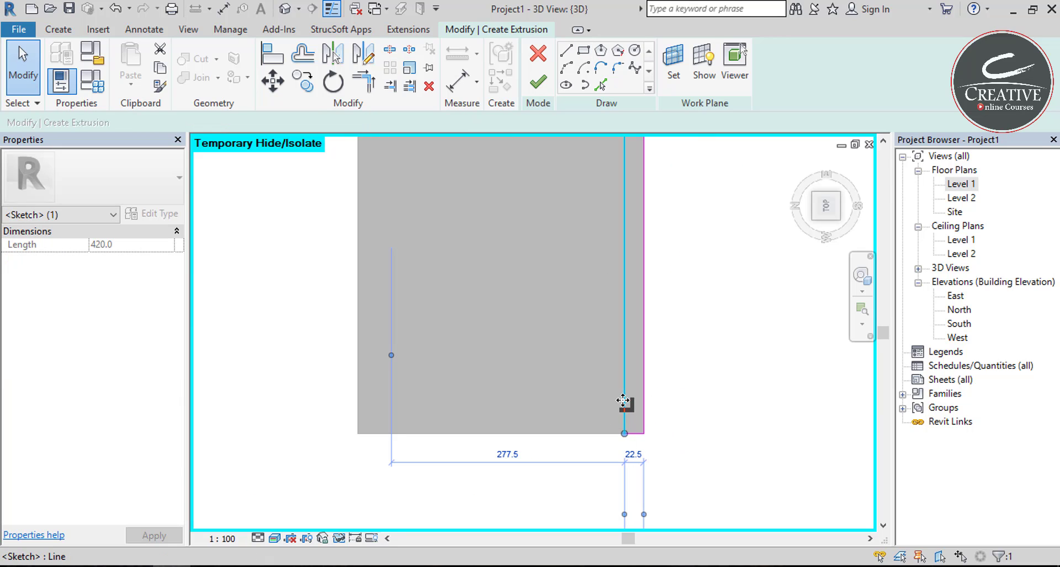
pyautogui.click(587, 412)
# Finish the backrest extrusion with a start of 0 and an end of 450
pyautogui.scroll(-3, 585, 412)
pyautogui.keyDown('shift'); pyautogui.moveTo(584, 420); pyautogui.dragTo(168, 256, button='middle'); pyautogui.keyUp('shift')
pyautogui.click(119, 257)
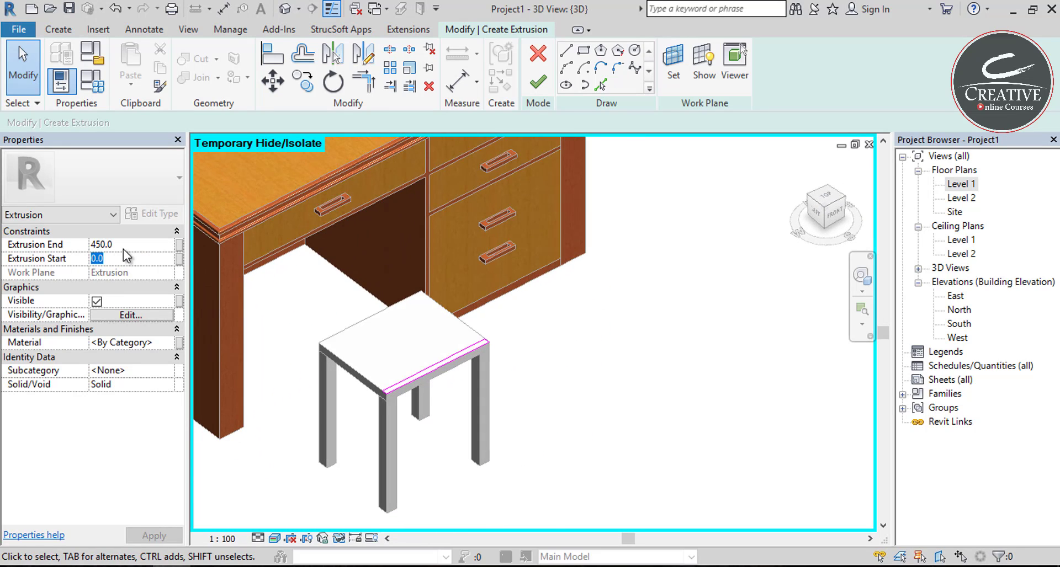
pyautogui.click(123, 245)
pyautogui.click(538, 83)
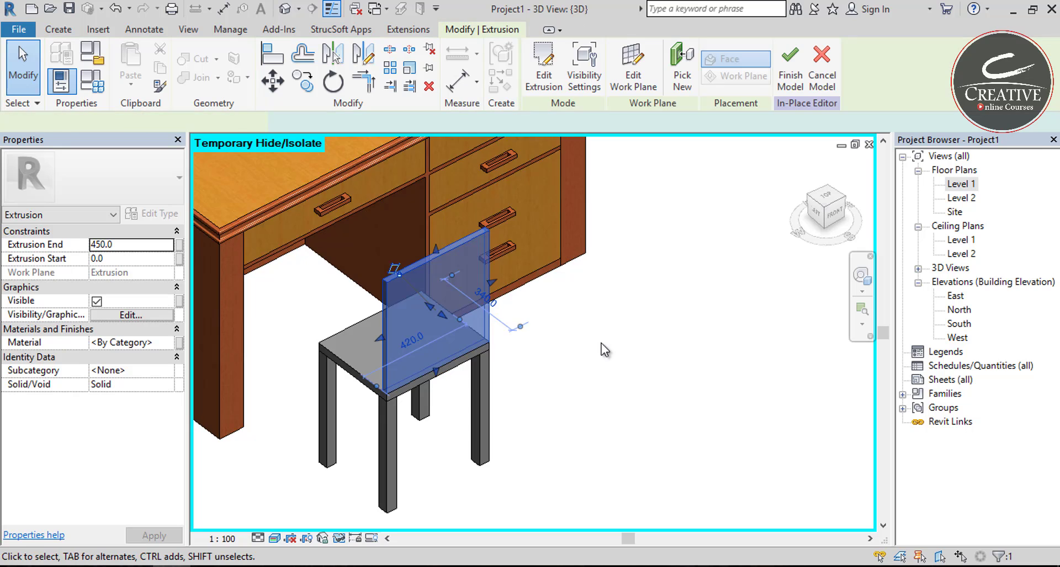
# Inspect the chair from several sides, set the 3D view to the front, and select the backrest
pyautogui.scroll(-2, 599, 326)
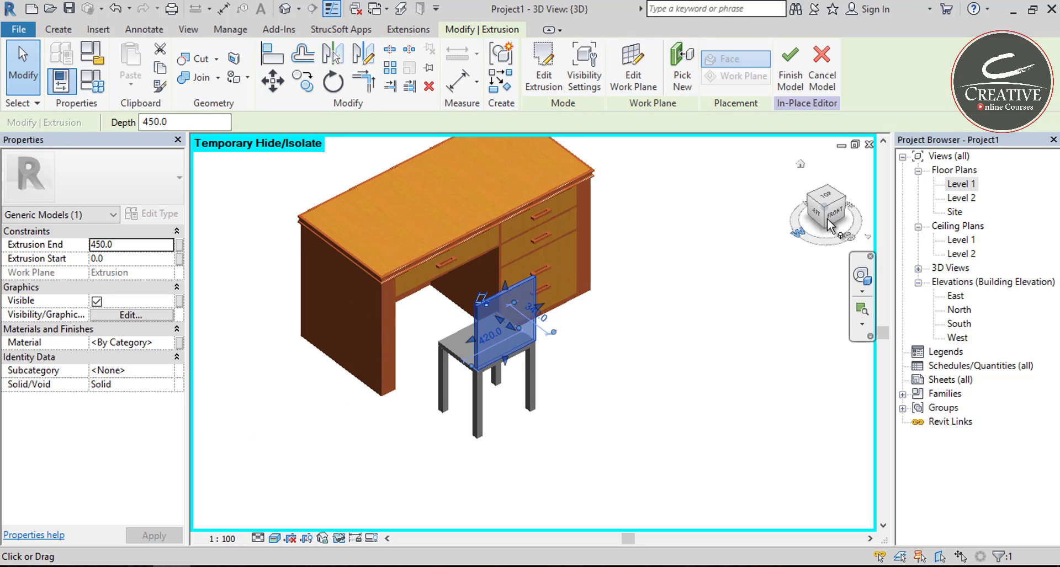
pyautogui.click(800, 239)
pyautogui.keyDown('shift'); pyautogui.moveTo(407, 379); pyautogui.dragTo(317, 414, button='middle'); pyautogui.keyUp('shift')
pyautogui.click(378, 304)
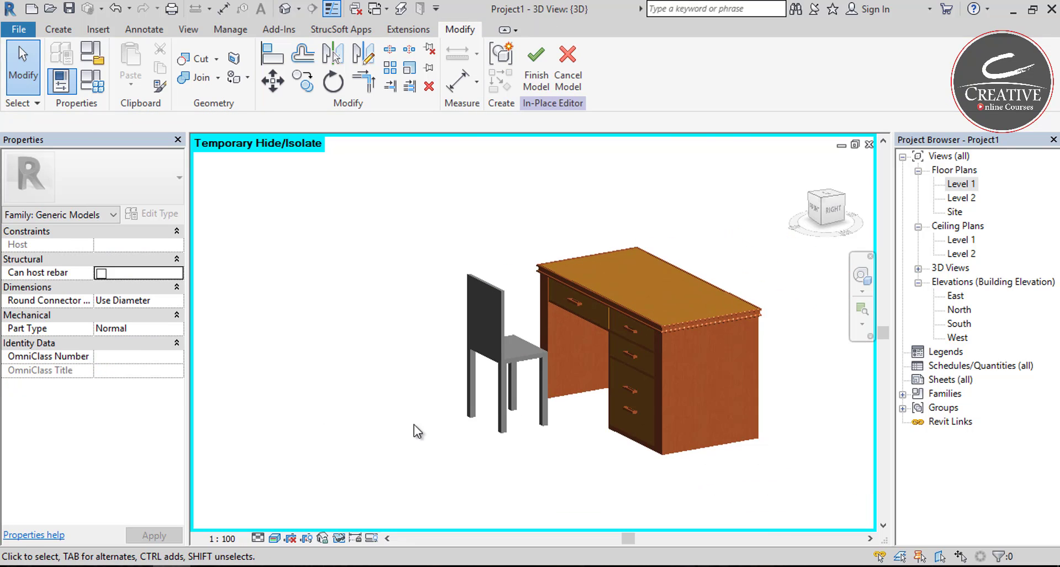
pyautogui.keyDown('shift'); pyautogui.moveTo(418, 432); pyautogui.dragTo(635, 419, button='middle'); pyautogui.keyUp('shift')
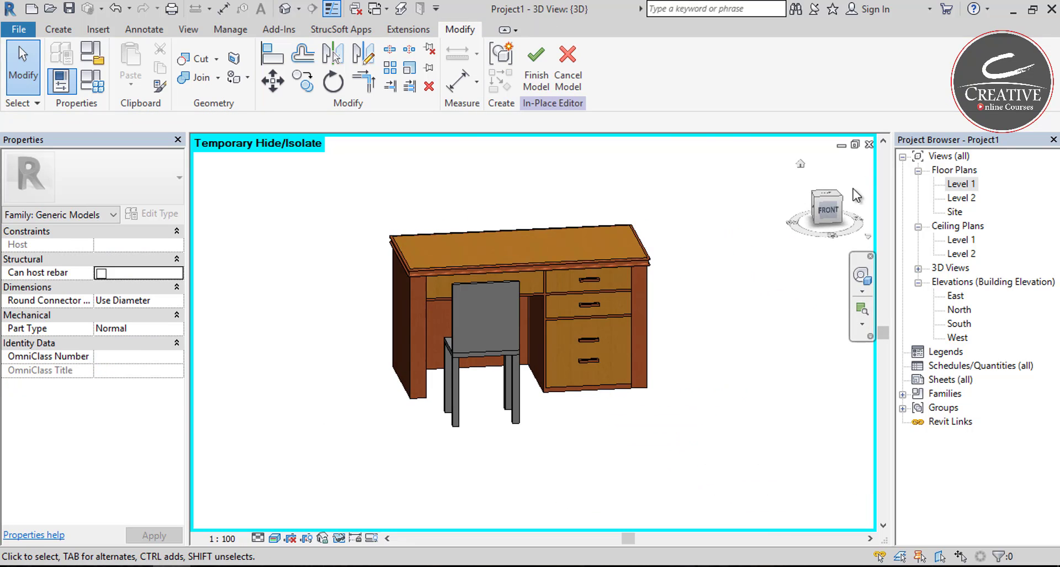
pyautogui.click(828, 210)
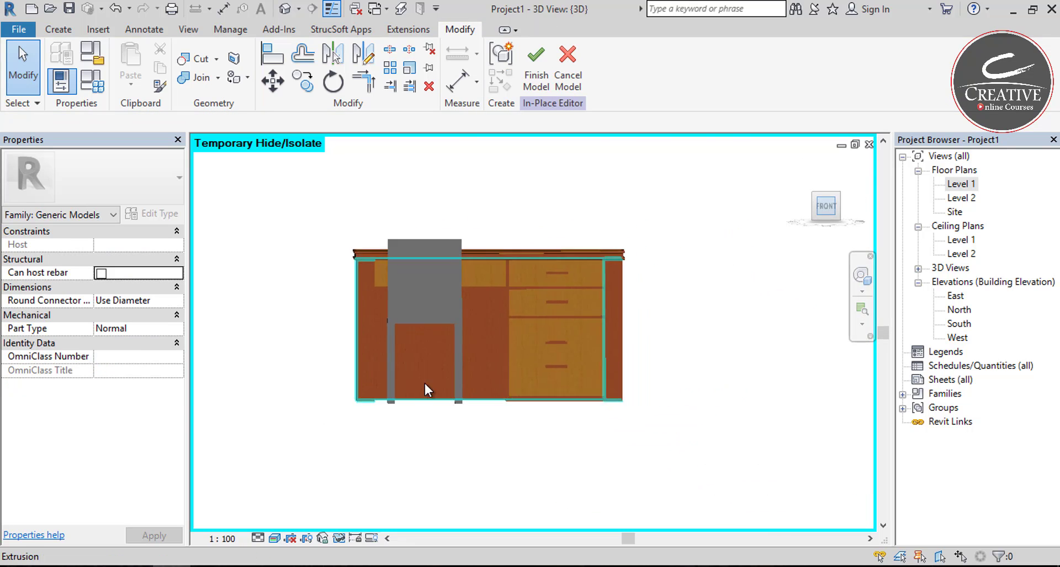
pyautogui.click(443, 292)
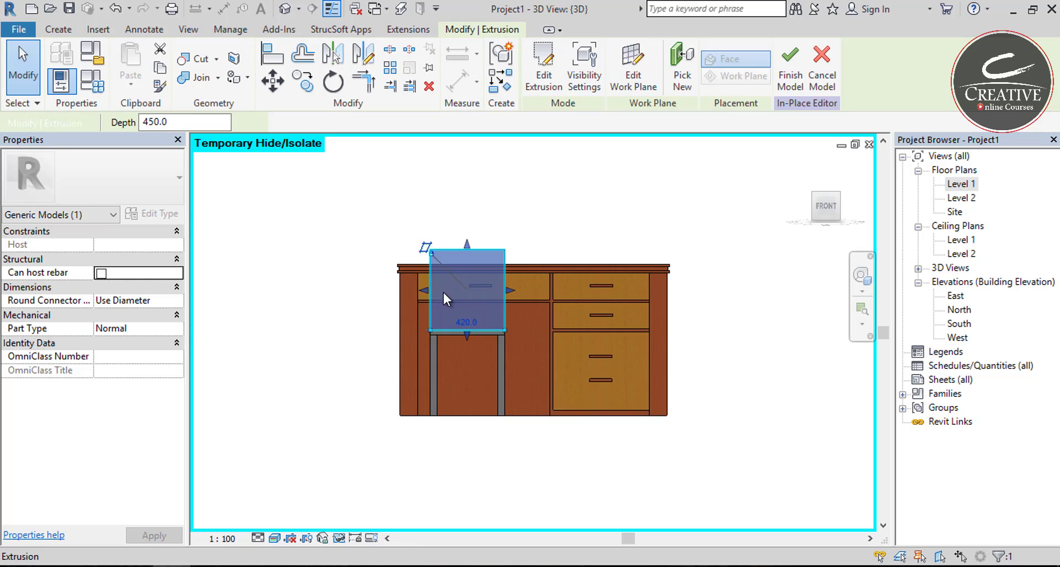
# Start a new extrusion and set its work plane to the backrest's front-facing surface with Pick a plane
pyautogui.click(51, 33)
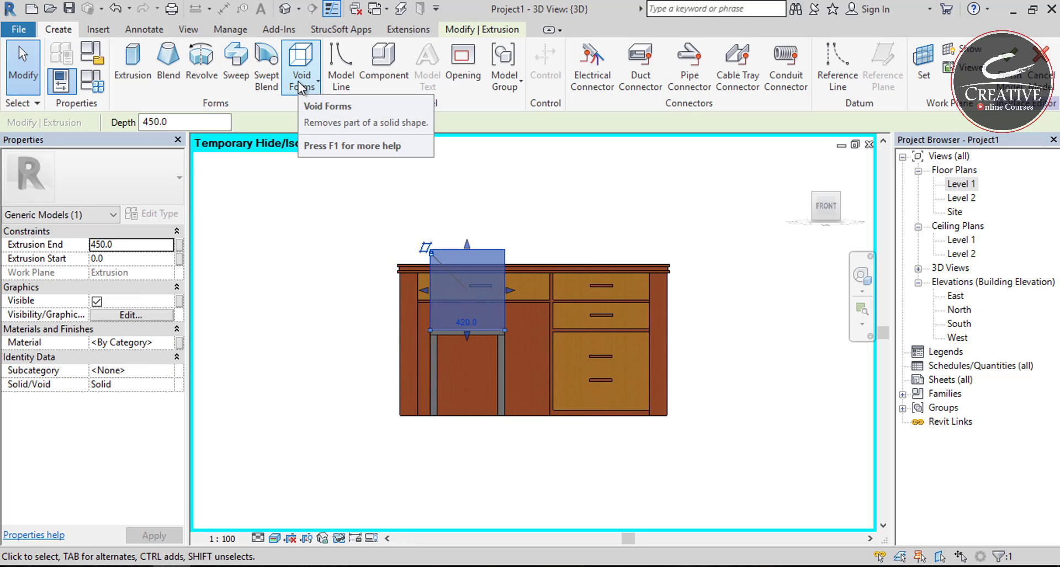
pyautogui.click(142, 61)
pyautogui.scroll(2, 338, 272)
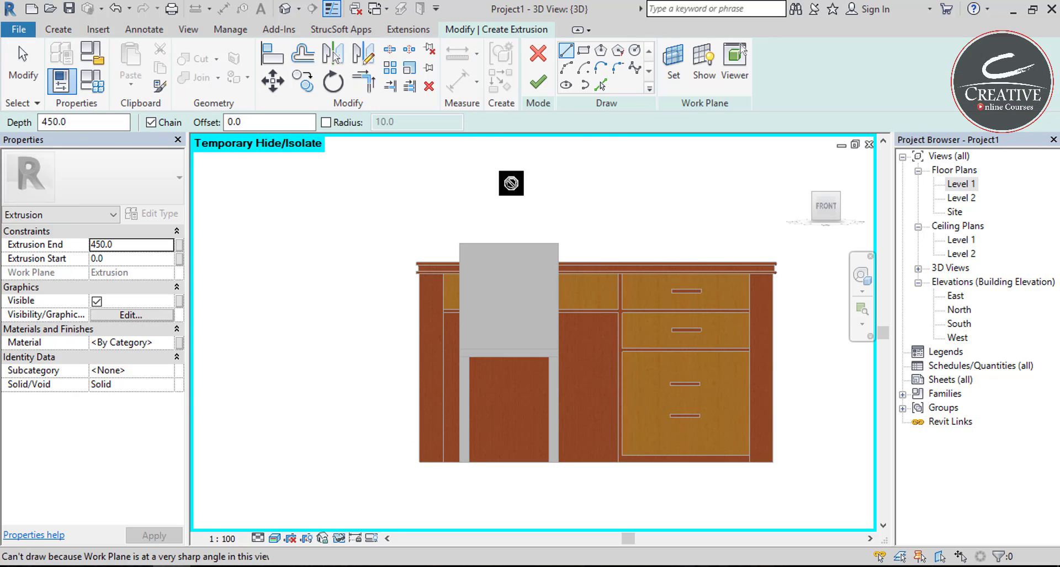
pyautogui.click(664, 84)
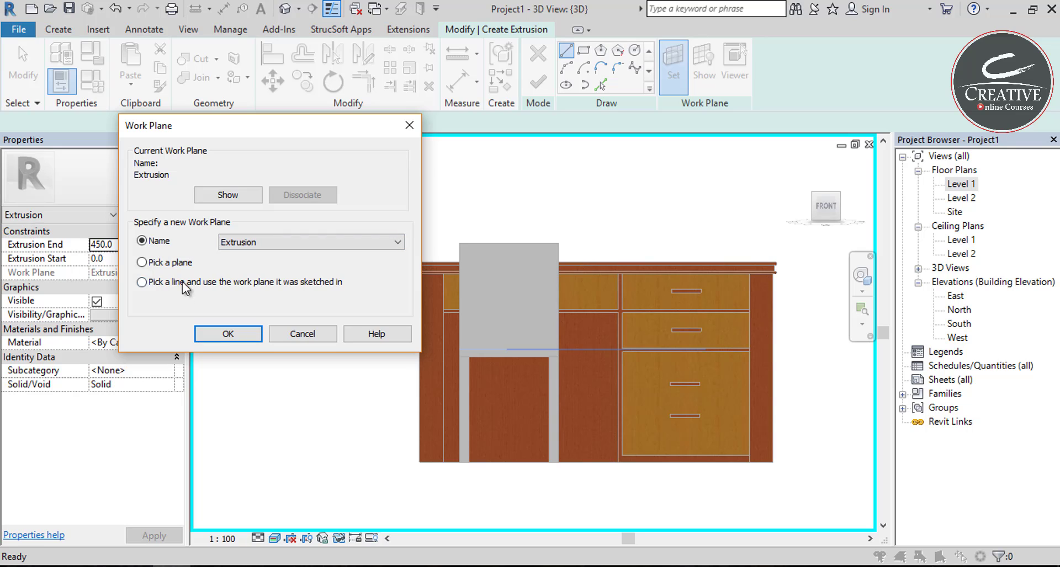
pyautogui.click(175, 266)
pyautogui.click(245, 339)
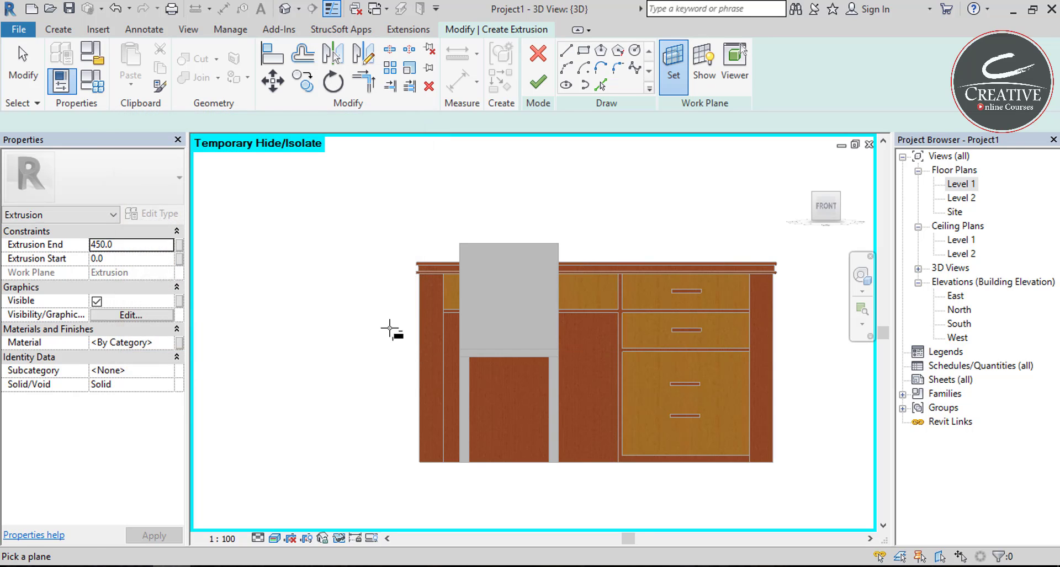
pyautogui.click(482, 295)
# Sketch a rectangle about 362 by 271 mm on the lower part of the backrest's face
pyautogui.scroll(2, 508, 301)
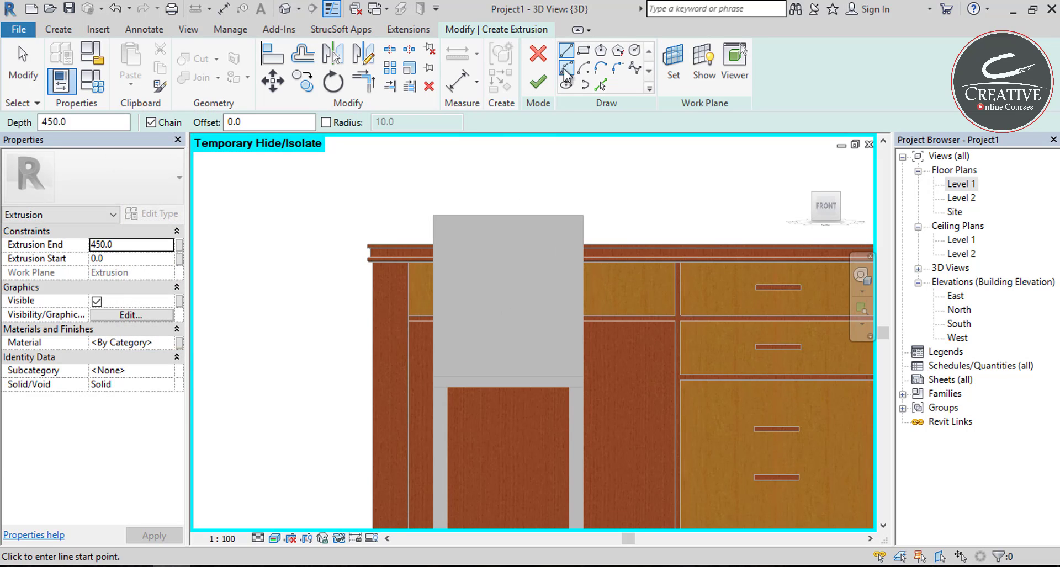
pyautogui.click(583, 51)
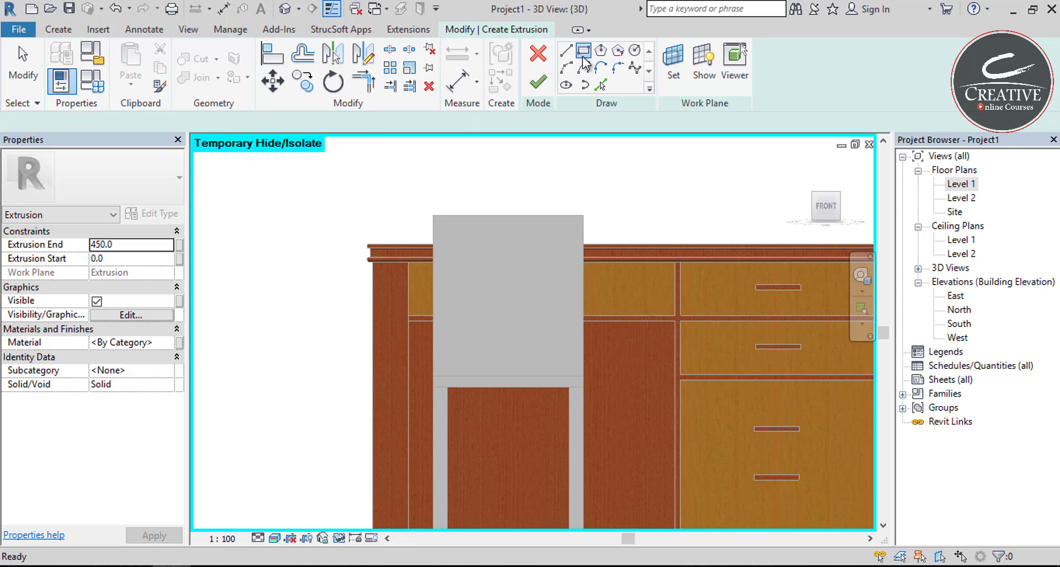
pyautogui.click(574, 280)
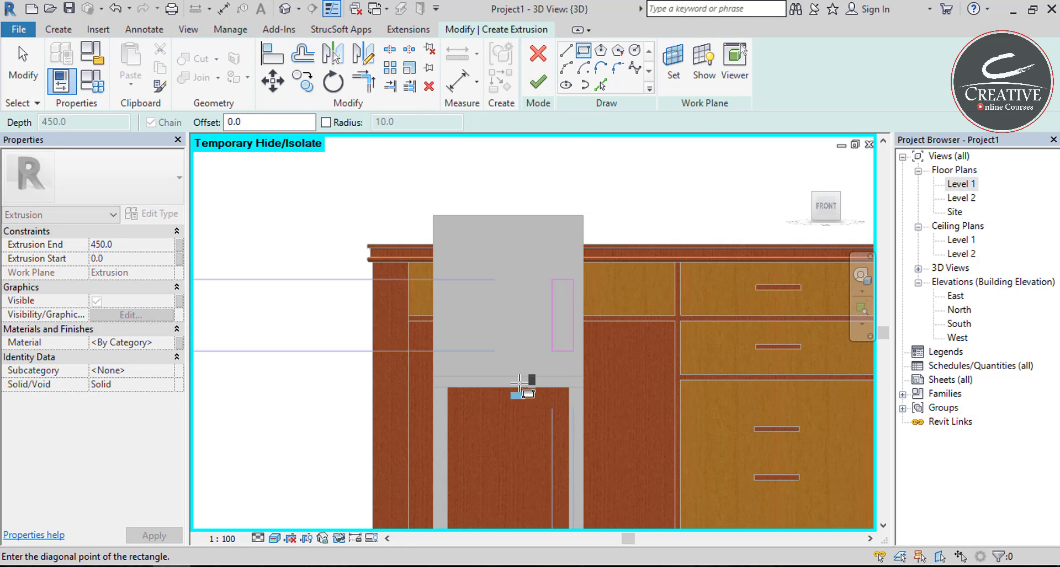
pyautogui.click(443, 377)
pyautogui.scroll(2, 444, 364)
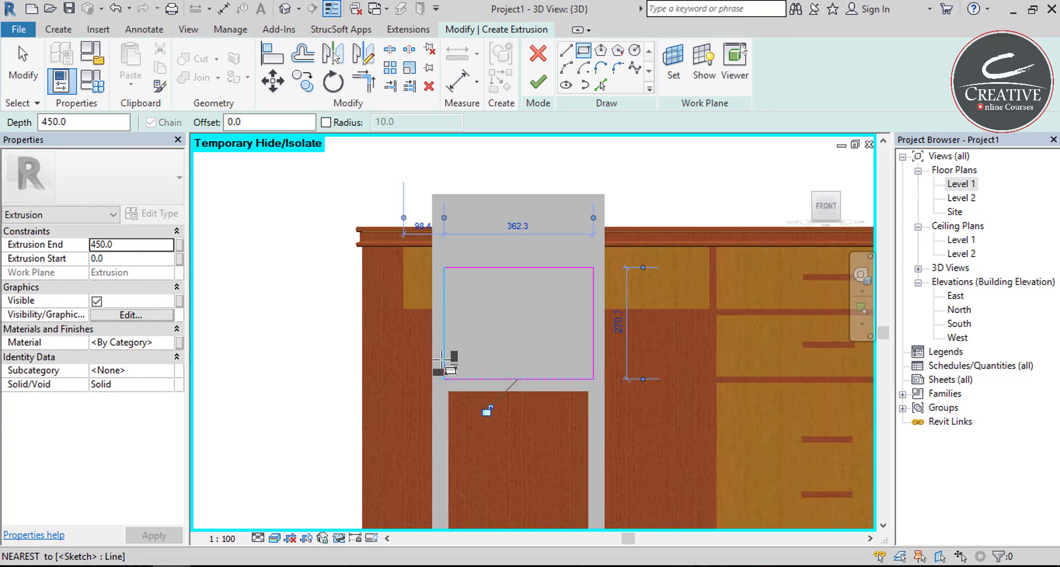
pyautogui.press('Escape')
pyautogui.press('Escape')
# Replace the rectangle's left side with a mirrored copy of its right side about the backrest's vertical centre axis
pyautogui.click(445, 339)
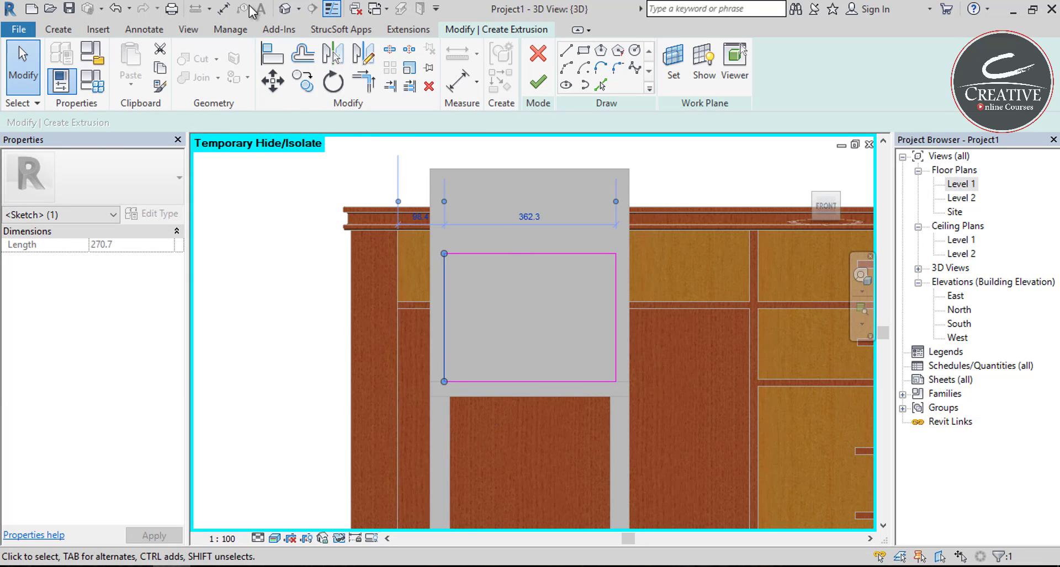
pyautogui.click(450, 298)
pyautogui.click(615, 316)
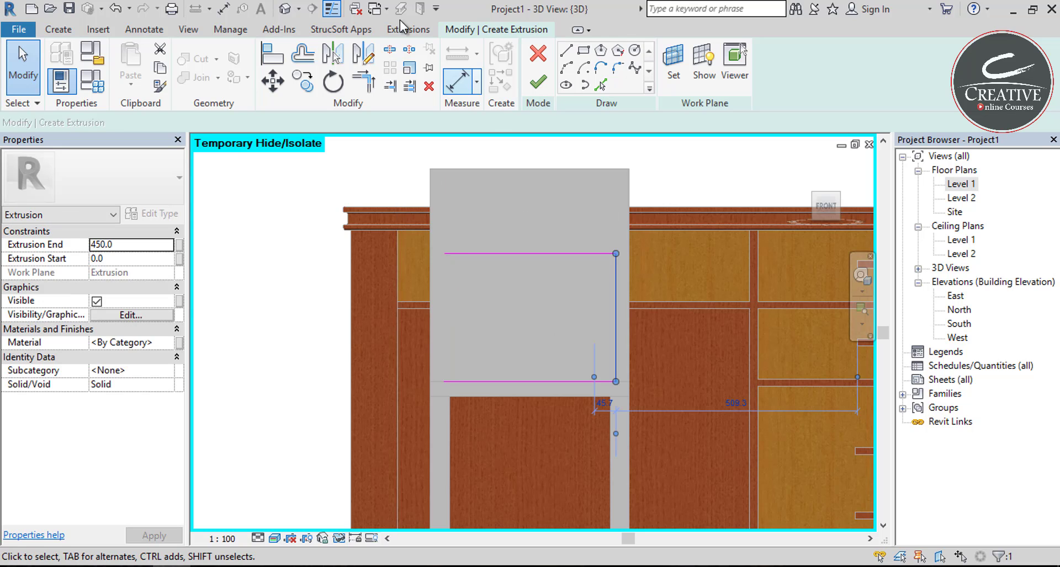
pyautogui.click(362, 54)
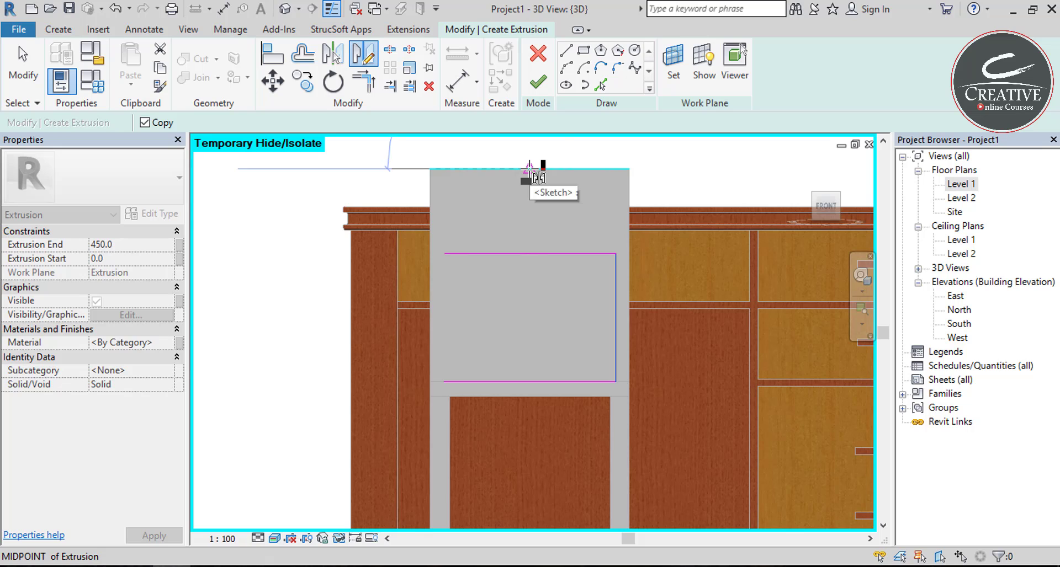
pyautogui.click(528, 168)
pyautogui.click(527, 244)
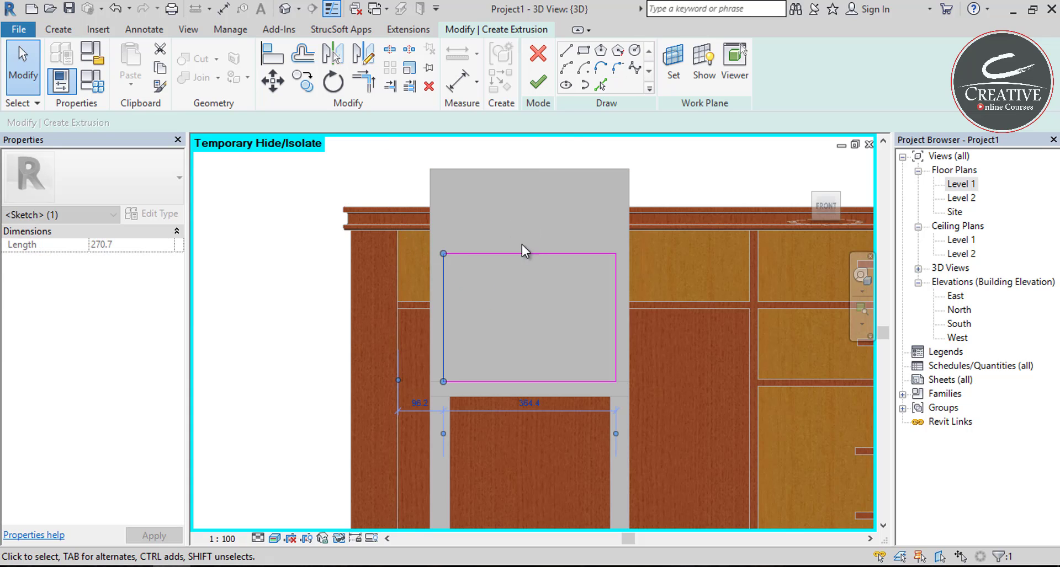
pyautogui.click(476, 209)
pyautogui.scroll(1, 493, 338)
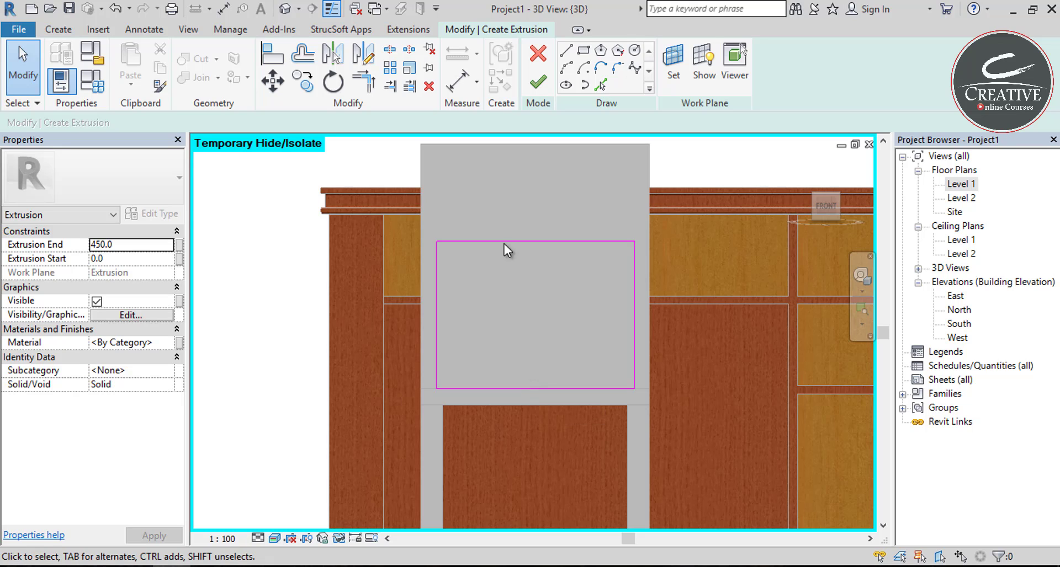
# Lower the rectangle's top line until the profile is about 250 mm high
pyautogui.scroll(-2, 460, 250)
pyautogui.scroll(2, 478, 233)
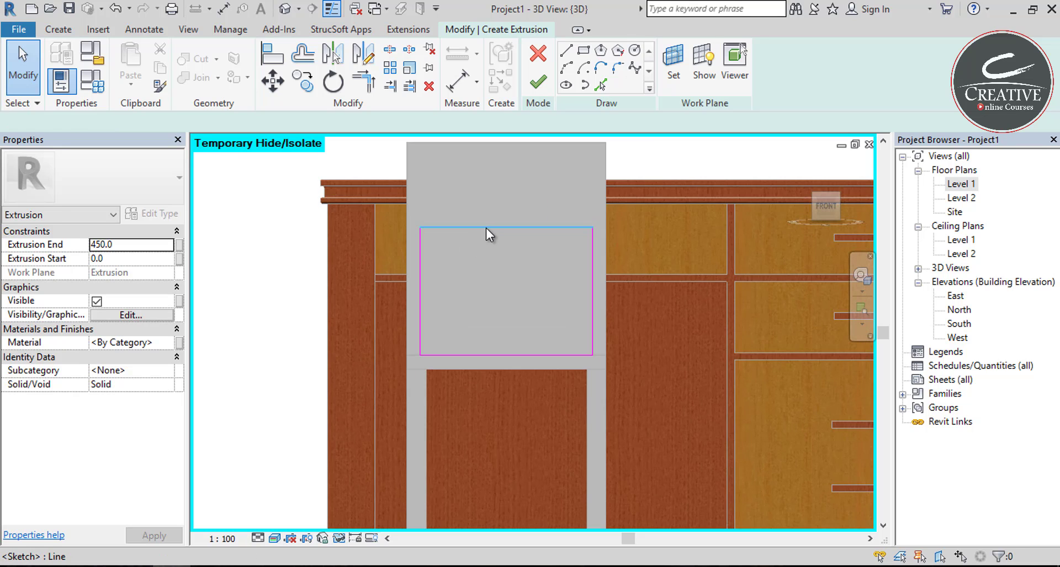
pyautogui.click(490, 226)
pyautogui.press('Down')
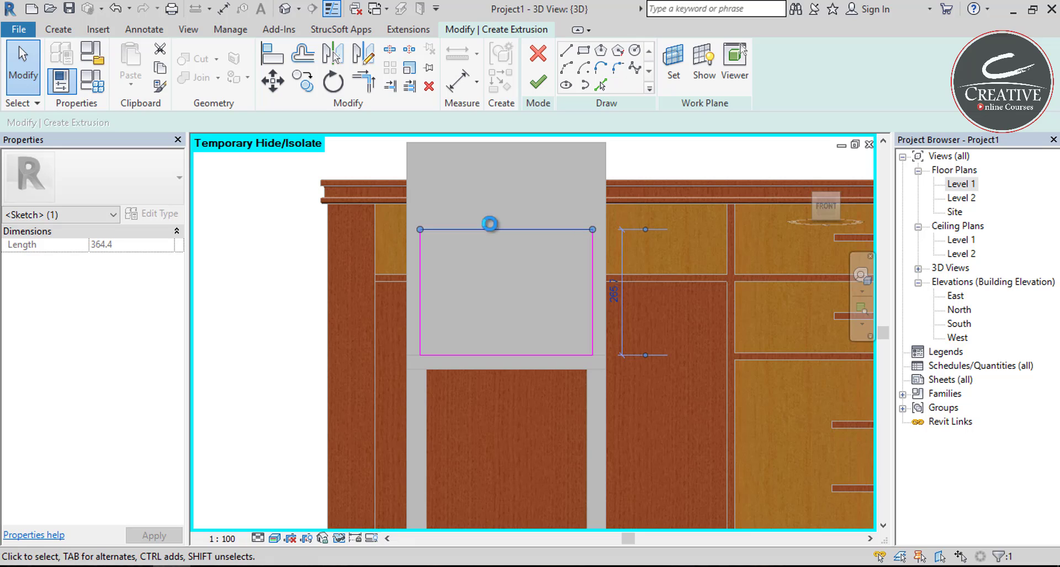
pyautogui.press('Down')
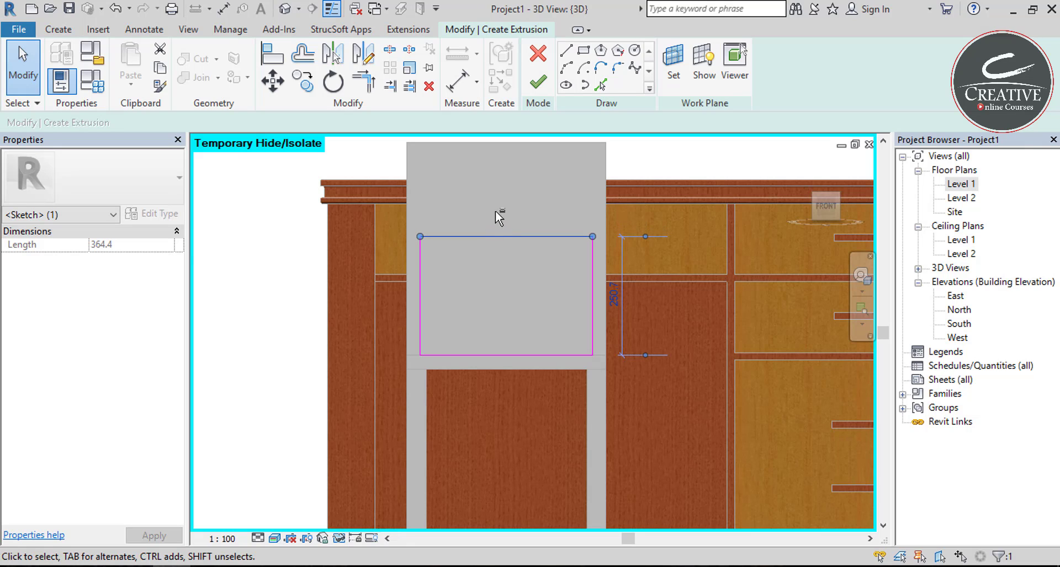
pyautogui.click(291, 264)
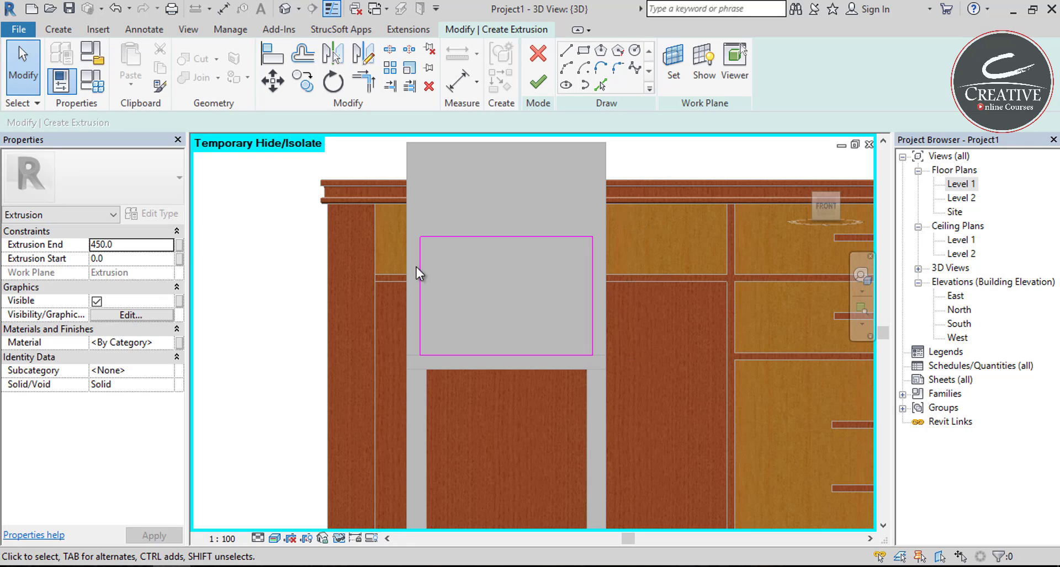
# Make the extrusion a Void and finish its sketch
pyautogui.click(165, 384)
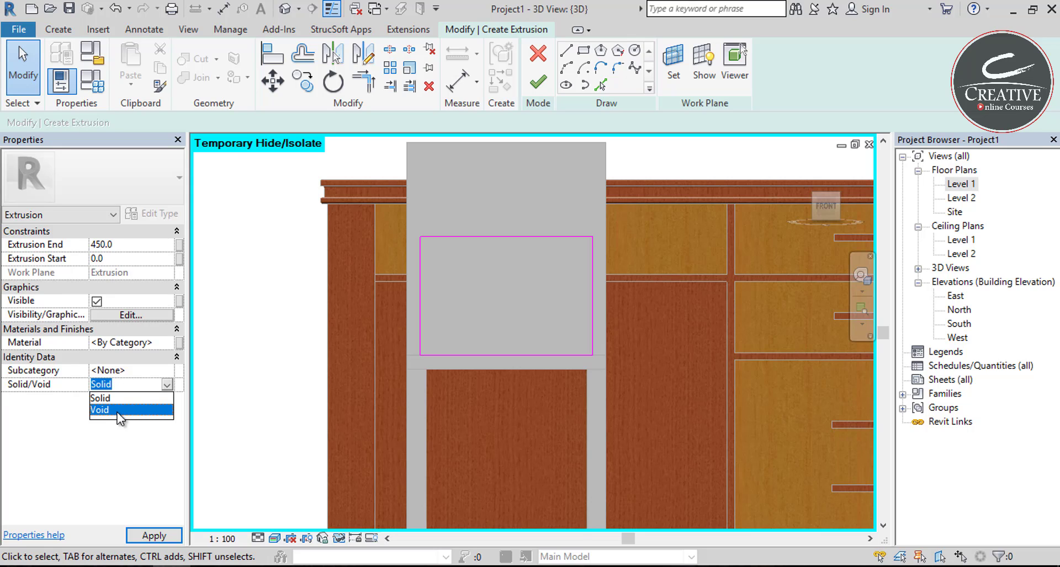
pyautogui.click(117, 413)
pyautogui.scroll(-2, 368, 250)
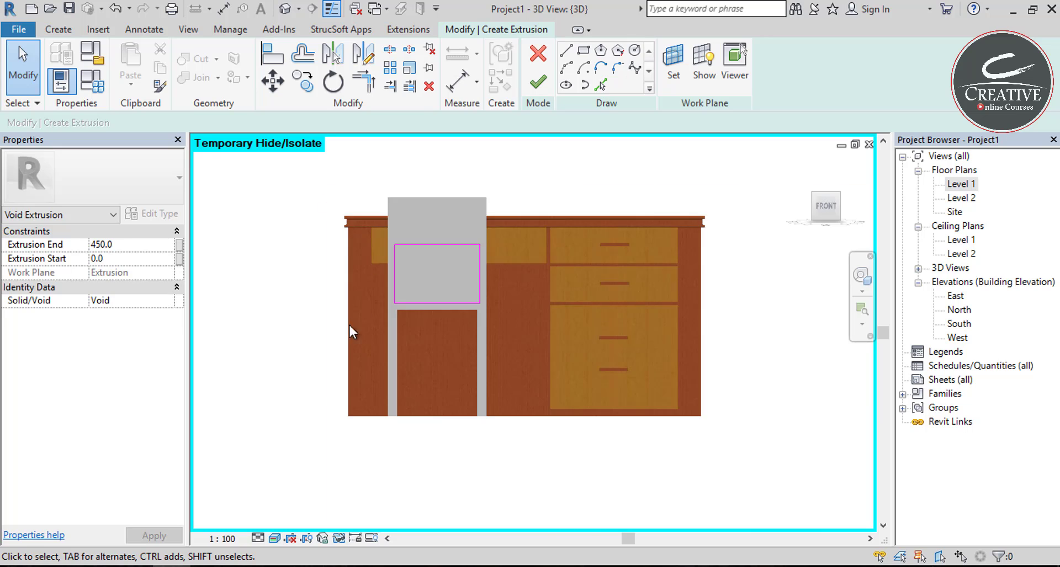
pyautogui.keyDown('shift'); pyautogui.moveTo(350, 324); pyautogui.dragTo(284, 422, button='middle'); pyautogui.keyUp('shift')
pyautogui.scroll(2, 317, 355)
pyautogui.scroll(-3, 315, 359)
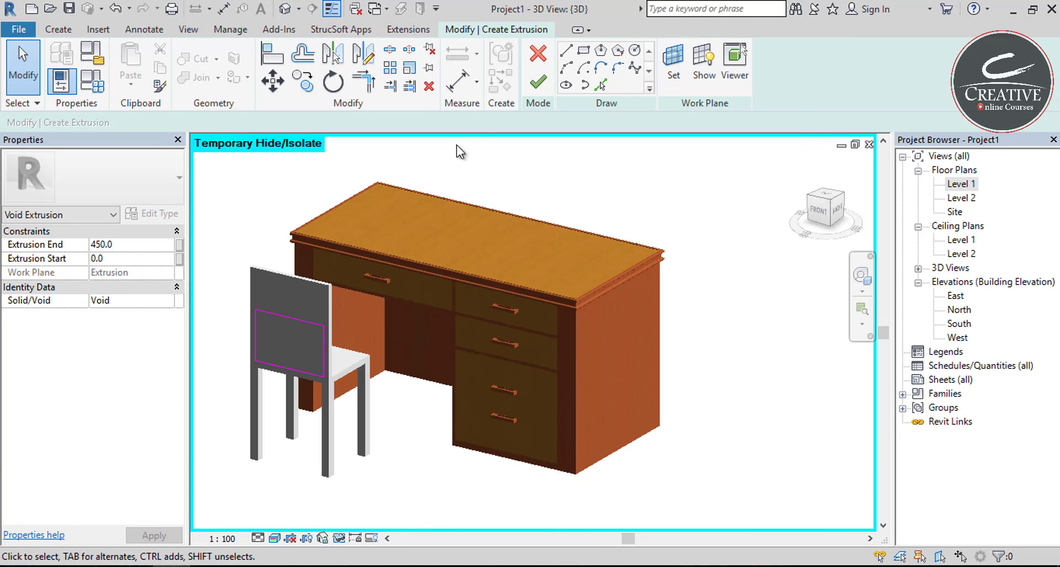
pyautogui.click(538, 81)
pyautogui.rightClick(257, 442)
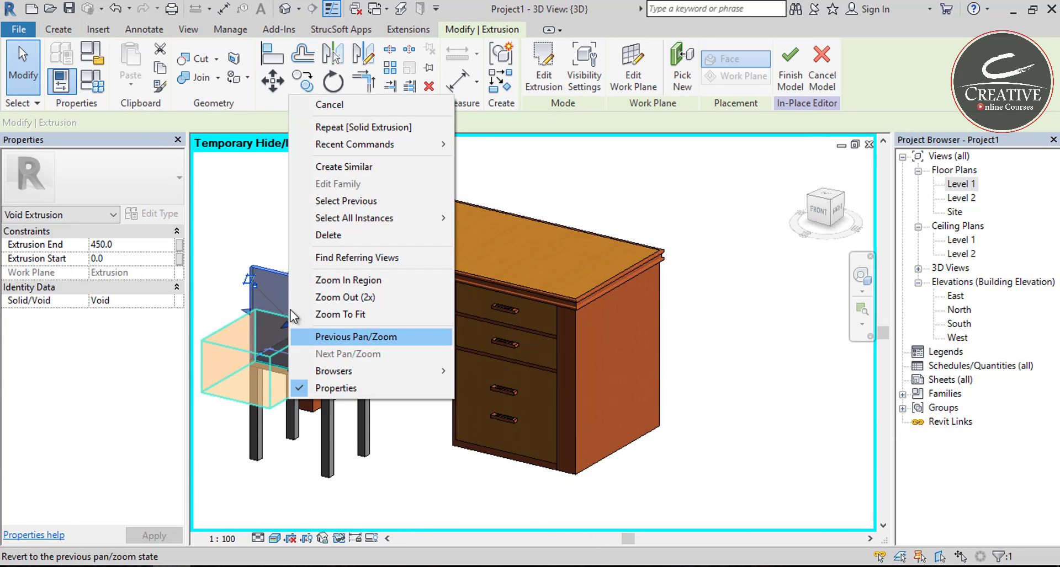
pyautogui.click(262, 292)
pyautogui.click(214, 322)
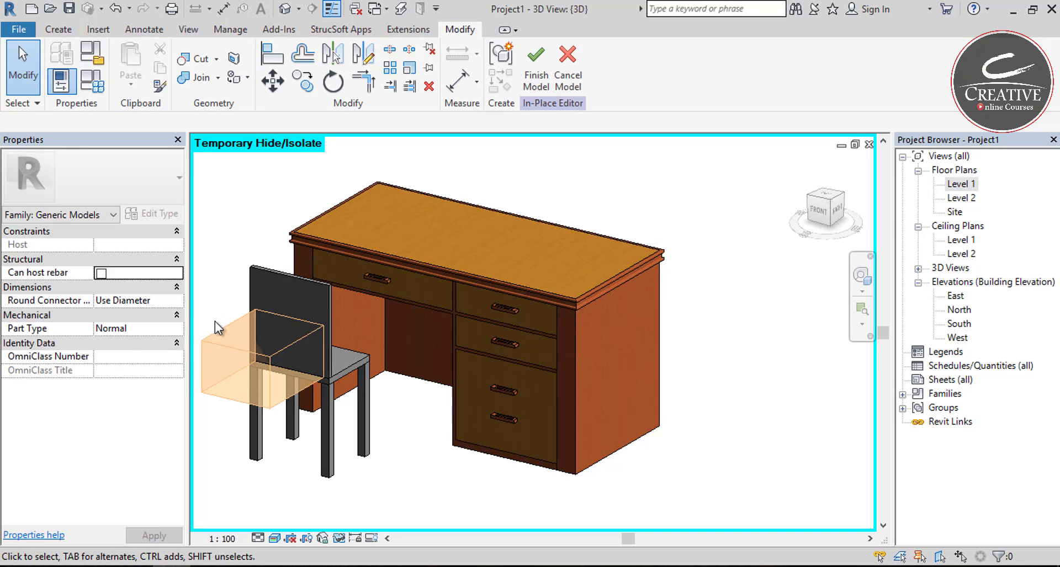
# Select the void at the backrest and set its Extrusion End to 50
pyautogui.click(217, 335)
pyautogui.click(100, 246)
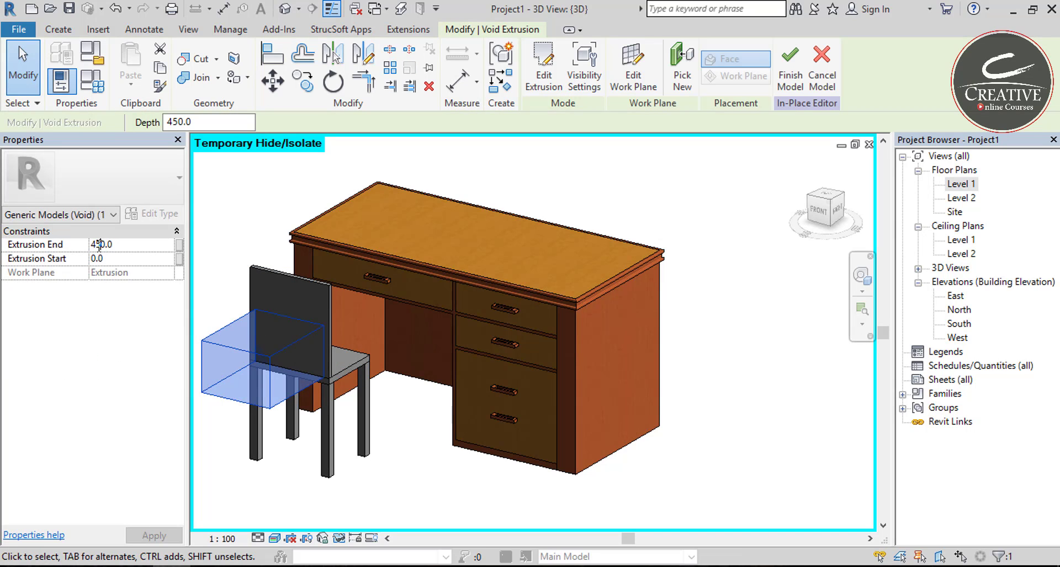
pyautogui.write('0')
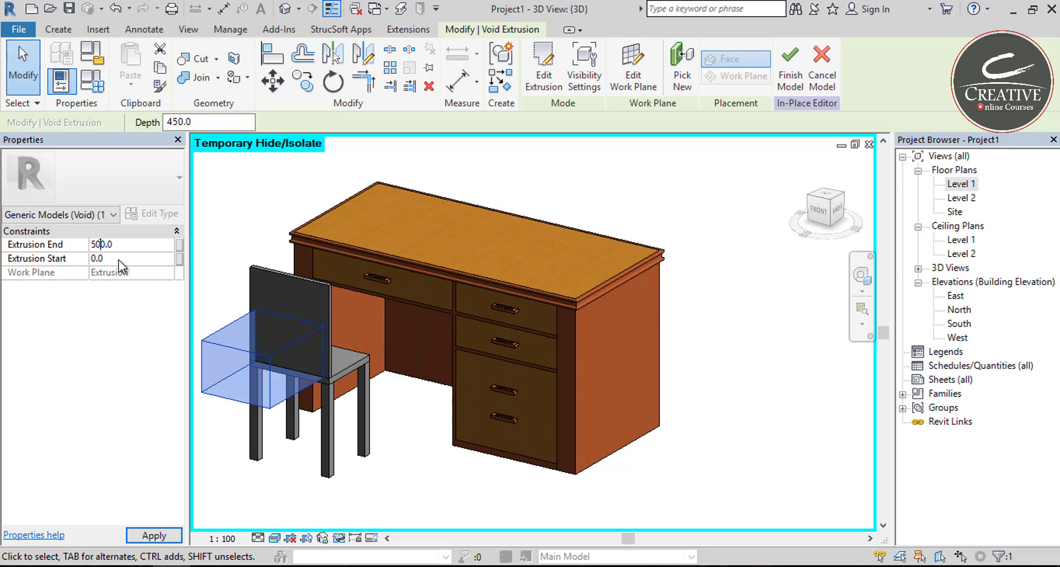
pyautogui.press('Return')
pyautogui.click(104, 246)
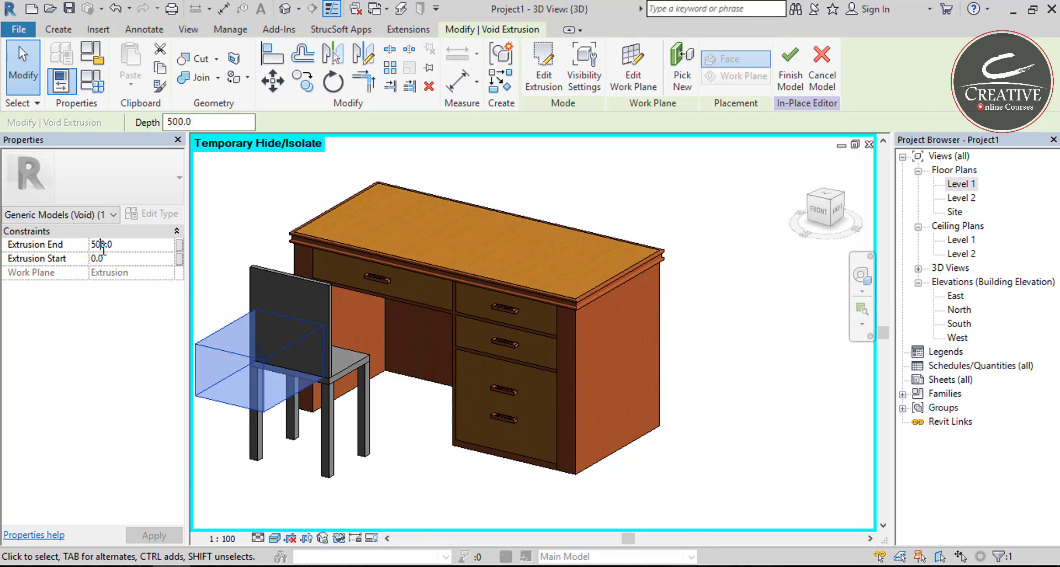
pyautogui.click(198, 317)
pyautogui.scroll(3, 245, 333)
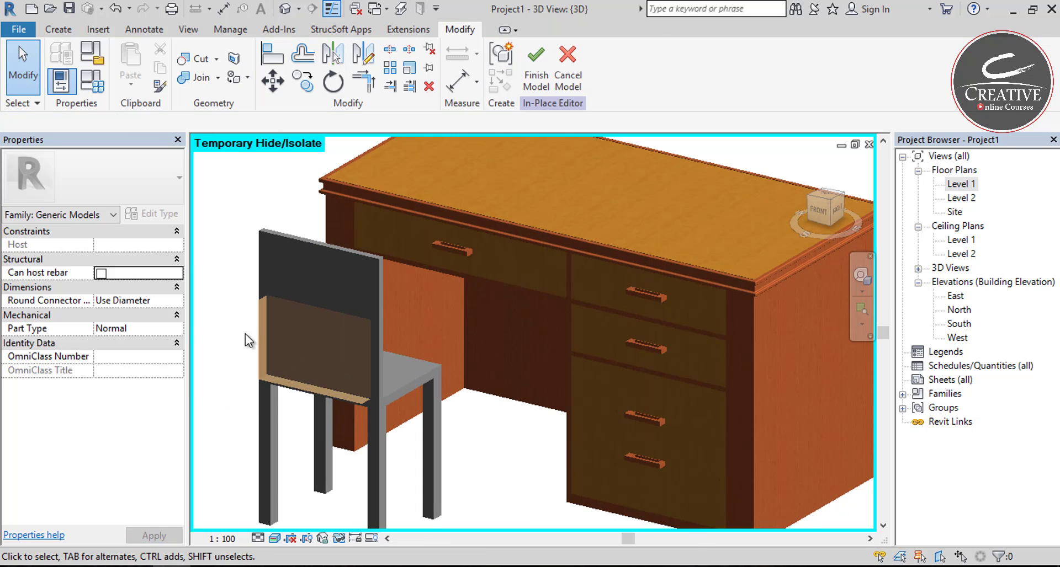
# Stretch the void through the backrest's thickness and deselect it to cut the opening
pyautogui.click(256, 331)
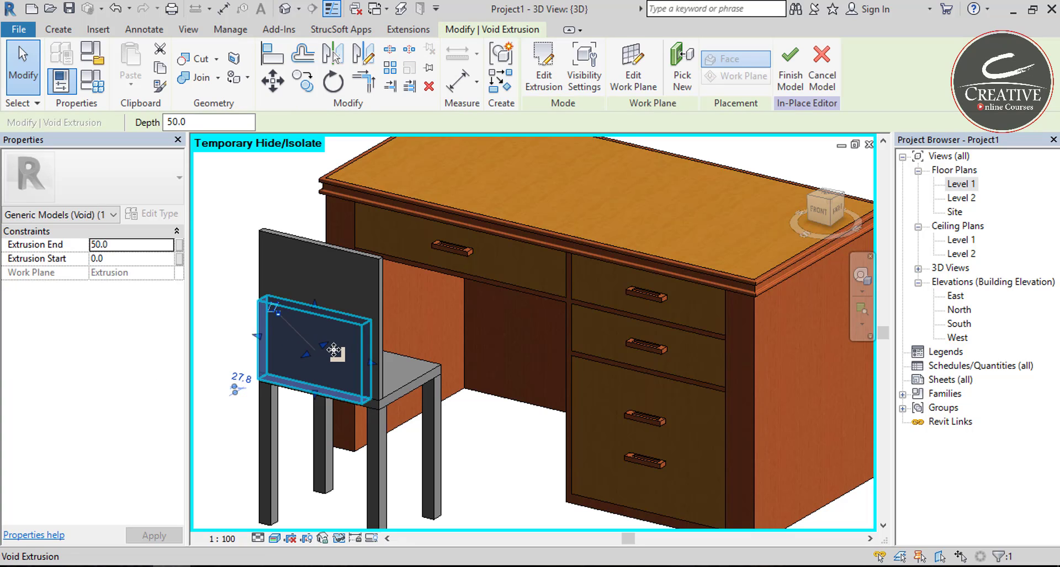
pyautogui.moveTo(325, 343); pyautogui.dragTo(249, 275)
pyautogui.click(245, 268)
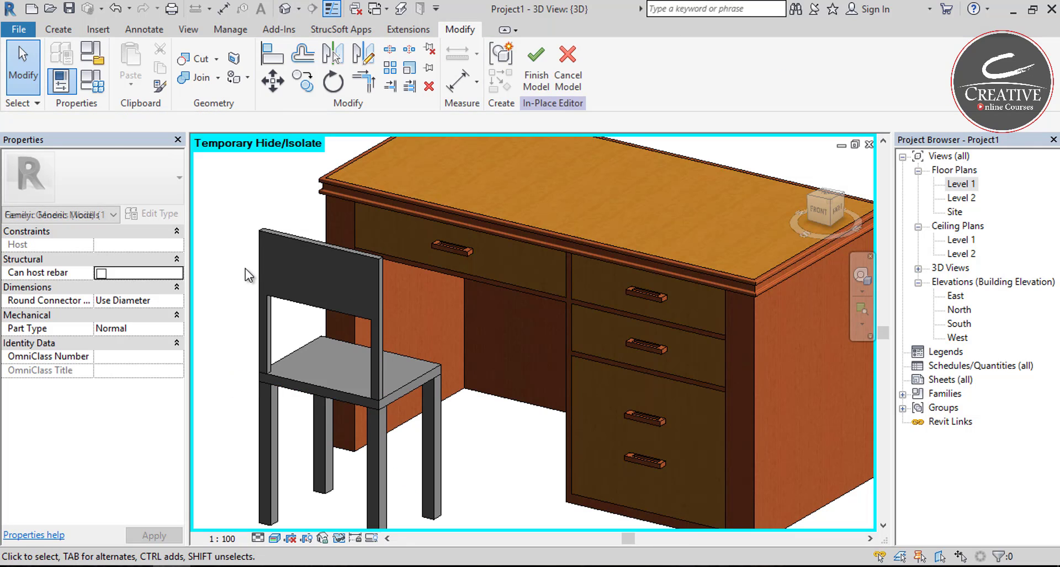
# Assign the Wood (Oak) material to the chair's four legs
pyautogui.scroll(-3, 329, 342)
pyautogui.keyDown('shift'); pyautogui.moveTo(247, 421); pyautogui.dragTo(480, 415, button='middle'); pyautogui.keyUp('shift')
pyautogui.scroll(2, 662, 464)
pyautogui.keyDown('shift'); pyautogui.moveTo(644, 348); pyautogui.dragTo(331, 349, button='middle'); pyautogui.keyUp('shift')
pyautogui.scroll(3, 319, 330)
pyautogui.click(323, 362)
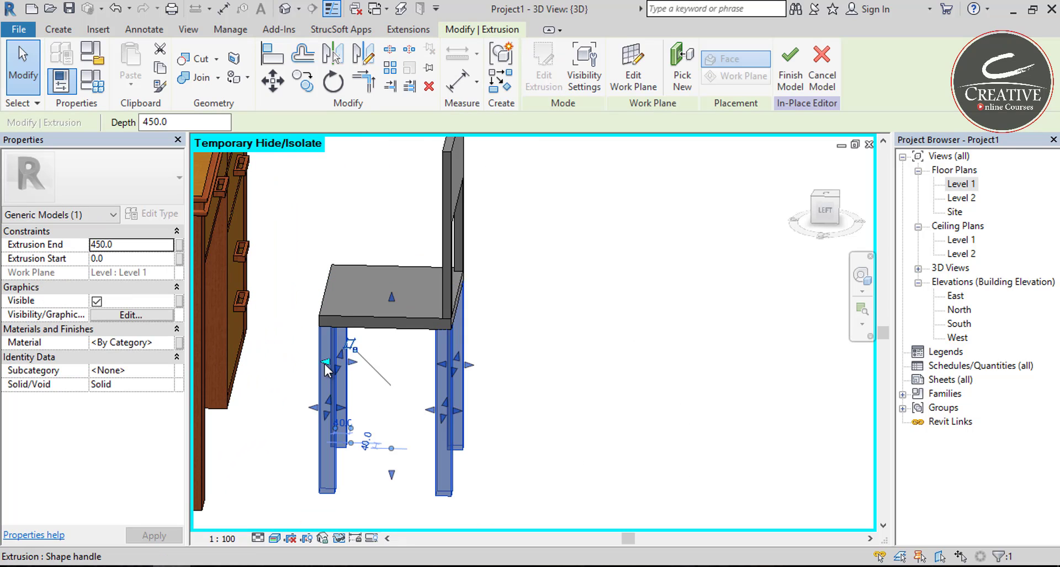
pyautogui.scroll(-3, 224, 363)
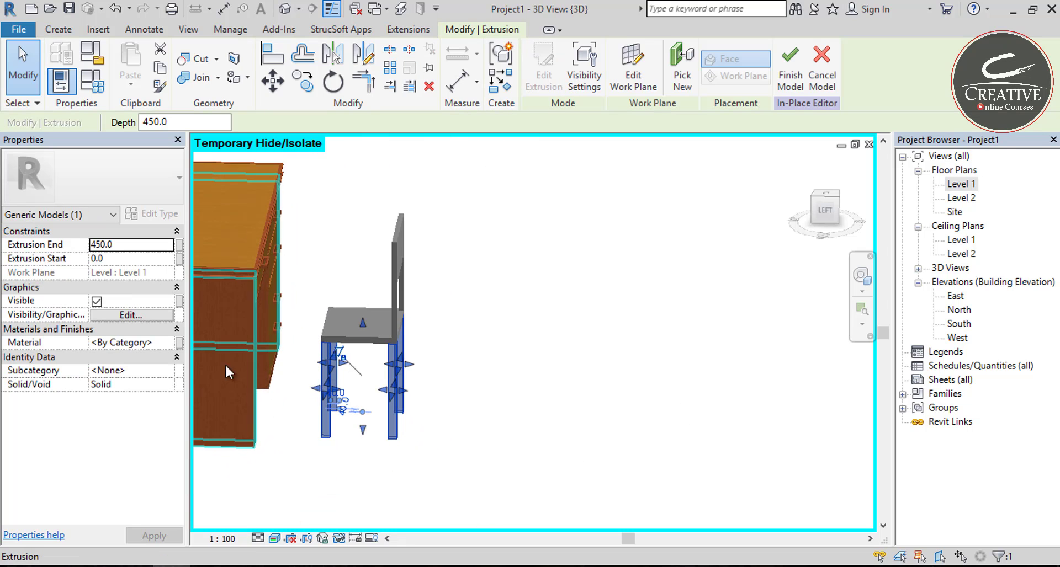
pyautogui.click(163, 341)
pyautogui.click(168, 343)
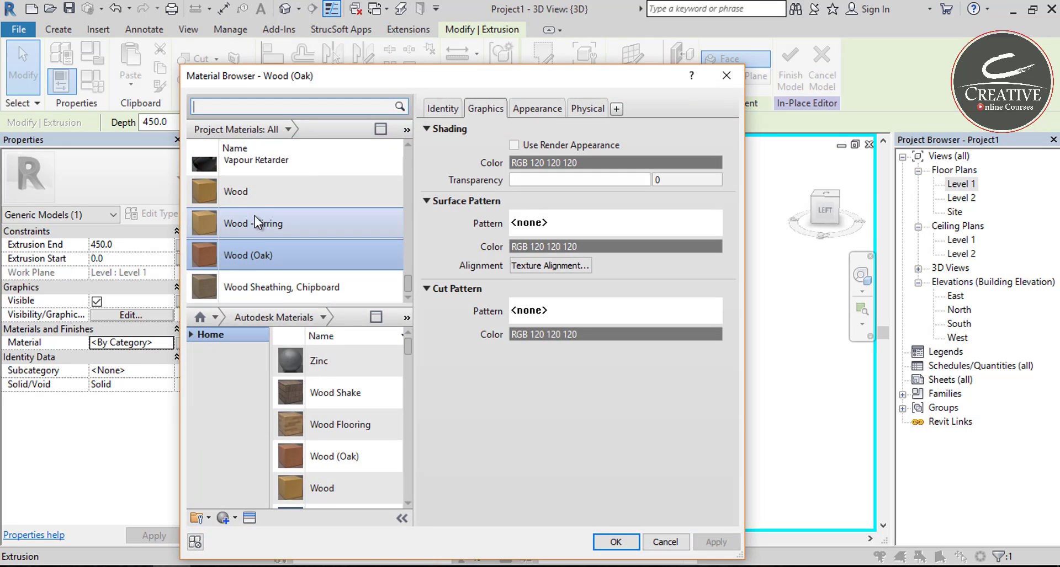
pyautogui.click(249, 257)
pyautogui.press('Return')
pyautogui.click(333, 255)
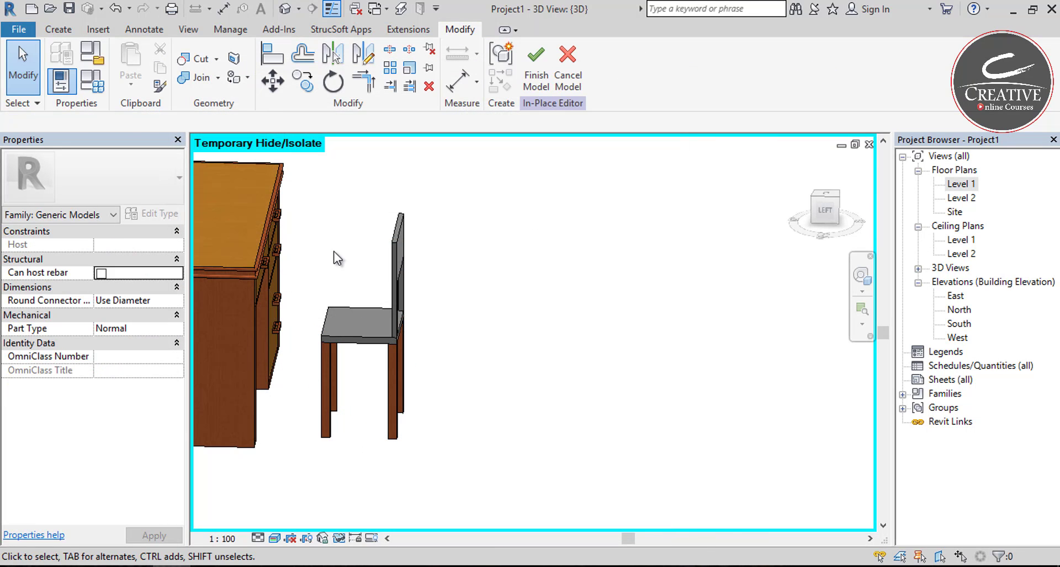
# Assign the Wood (Oak) material to the chair's backrest
pyautogui.click(392, 259)
pyautogui.click(174, 343)
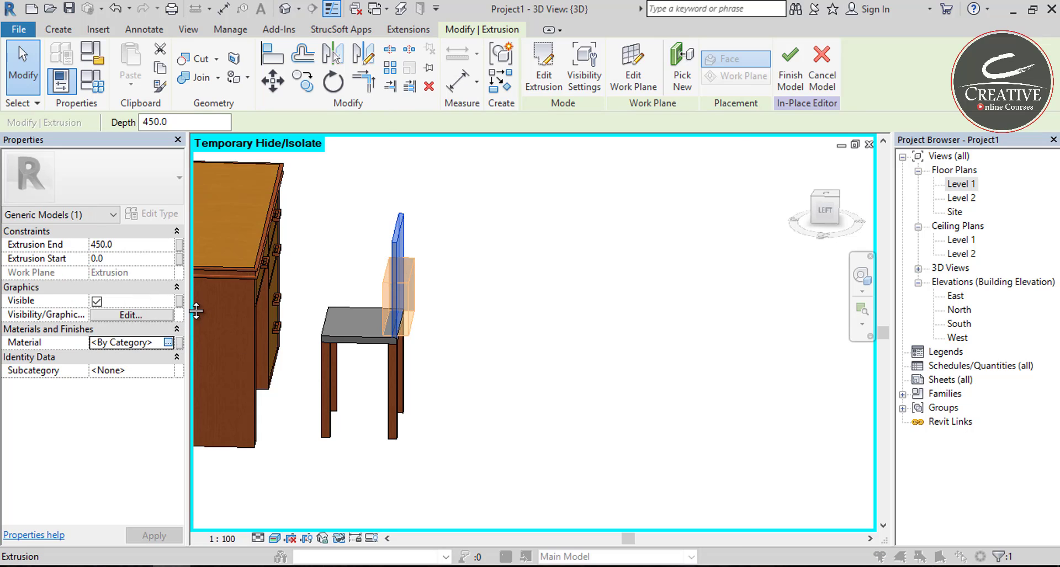
pyautogui.click(167, 343)
pyautogui.click(273, 258)
pyautogui.press('Return')
pyautogui.click(354, 242)
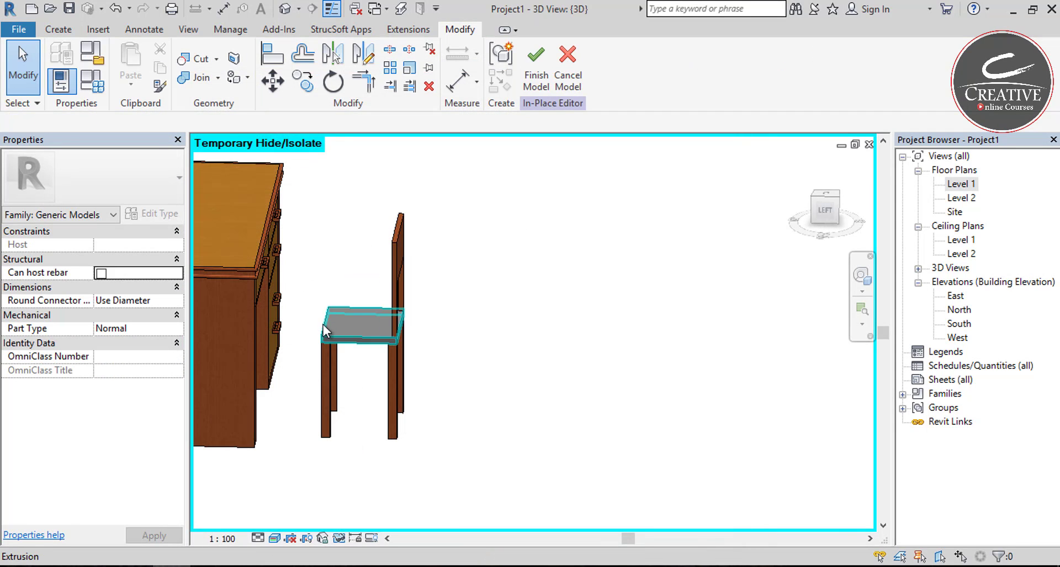
# Assign the Wood material to the chair's seat slab
pyautogui.click(325, 331)
pyautogui.click(167, 343)
pyautogui.click(167, 343)
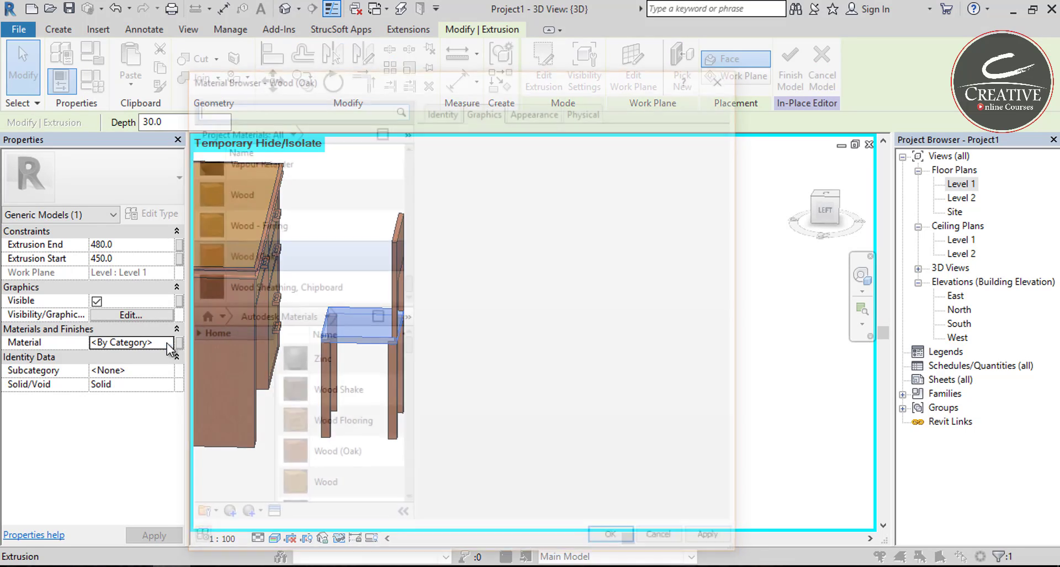
pyautogui.click(243, 197)
pyautogui.press('Return')
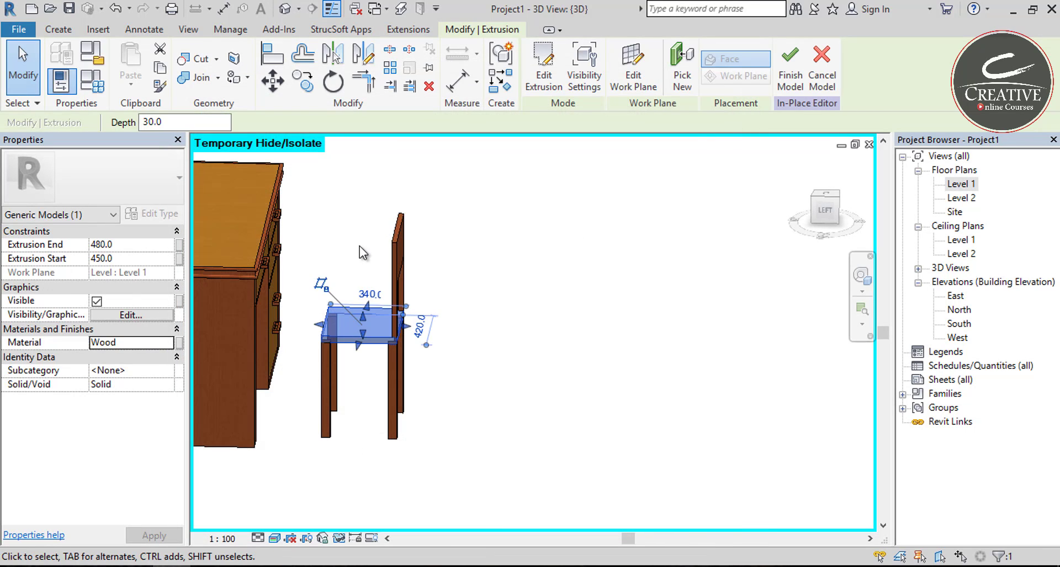
pyautogui.click(357, 246)
# Inspect the chair beside the desk in 3D and open the Level 1 floor plan at the chair
pyautogui.scroll(-3, 356, 246)
pyautogui.keyDown('shift'); pyautogui.moveTo(357, 247); pyautogui.dragTo(227, 328, button='middle'); pyautogui.keyUp('shift')
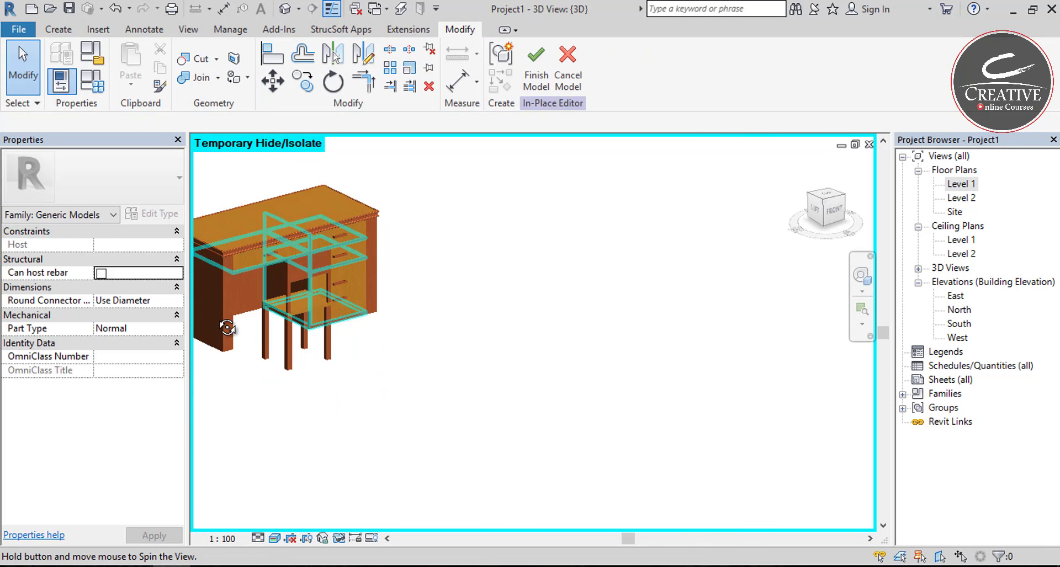
pyautogui.scroll(-5, 530, 336)
pyautogui.keyDown('shift'); pyautogui.moveTo(463, 348); pyautogui.dragTo(254, 389, button='middle'); pyautogui.keyUp('shift')
pyautogui.doubleClick(963, 184)
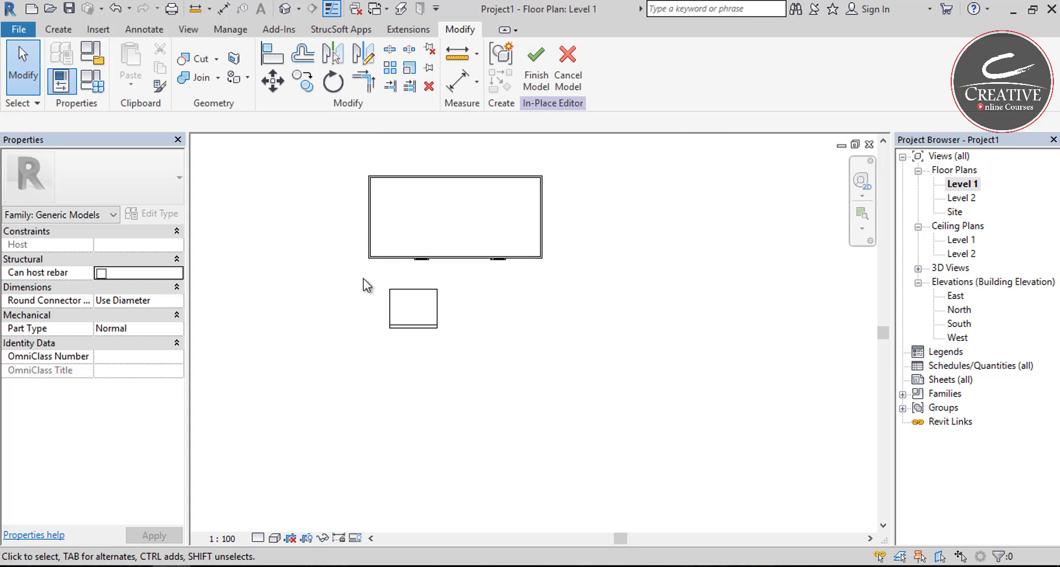
pyautogui.scroll(2, 363, 280)
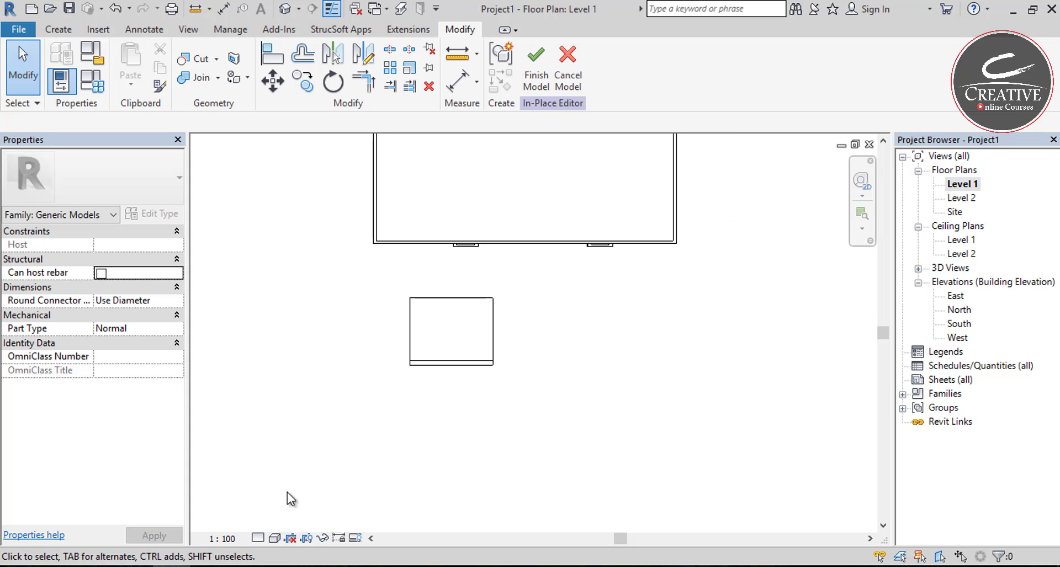
# Move the complete chair closer to the drawer side of the desk, working in the 3D view seen from above
pyautogui.scroll(-2, 288, 490)
pyautogui.click(284, 8)
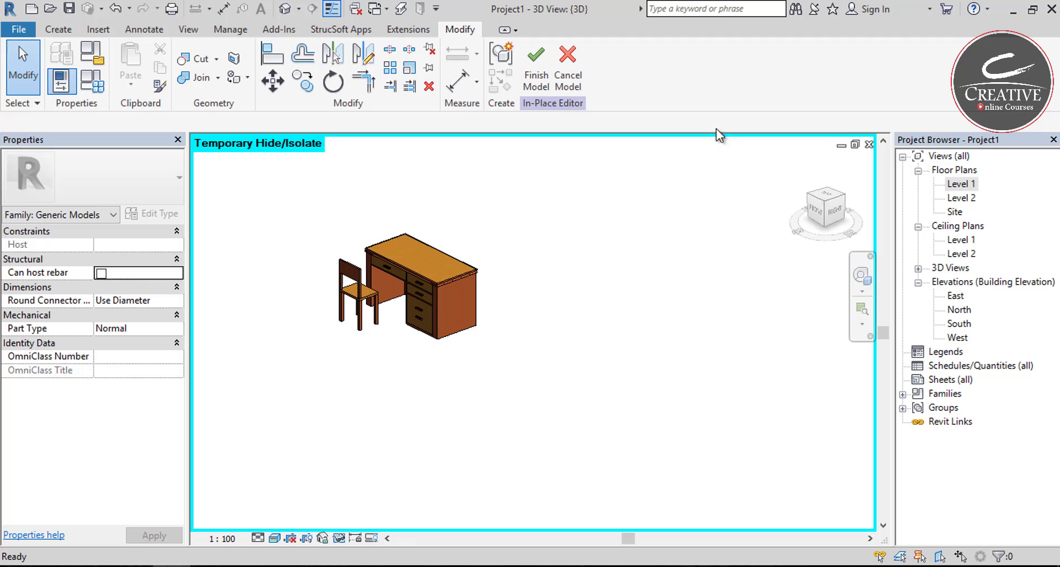
pyautogui.click(823, 191)
pyautogui.click(823, 192)
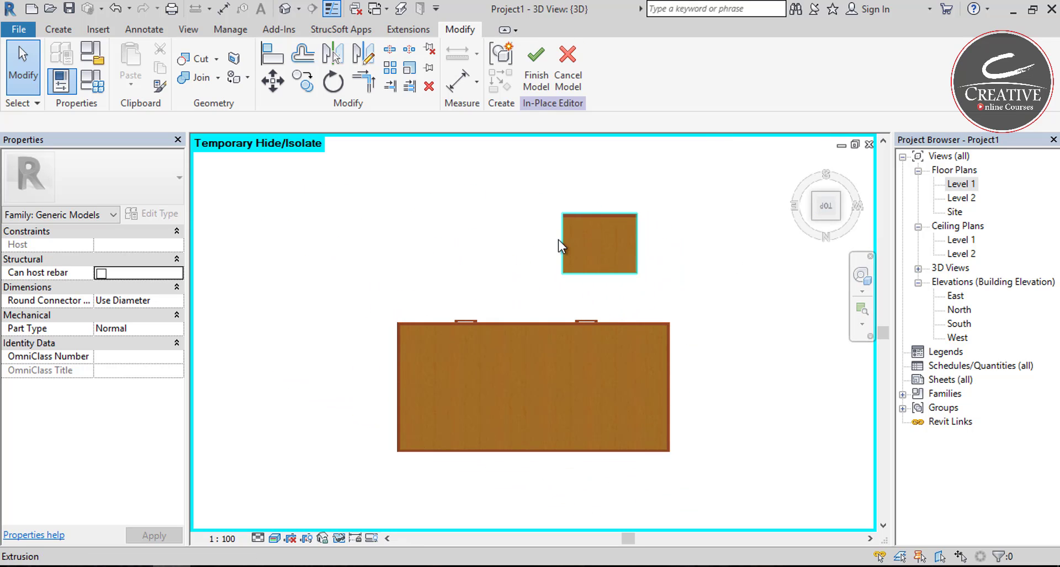
pyautogui.moveTo(670, 301); pyautogui.dragTo(657, 303)
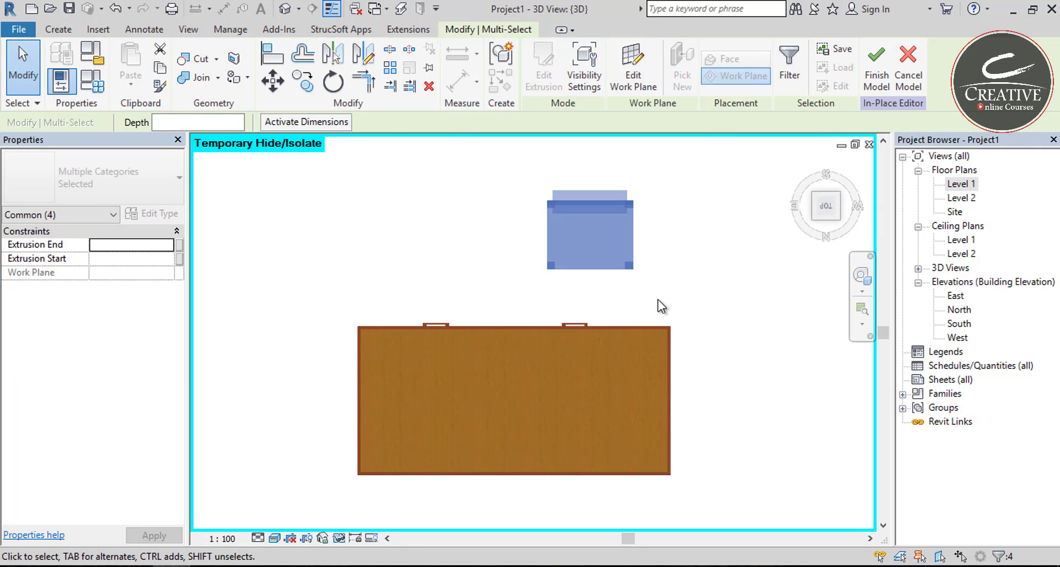
pyautogui.moveTo(592, 279); pyautogui.dragTo(594, 306)
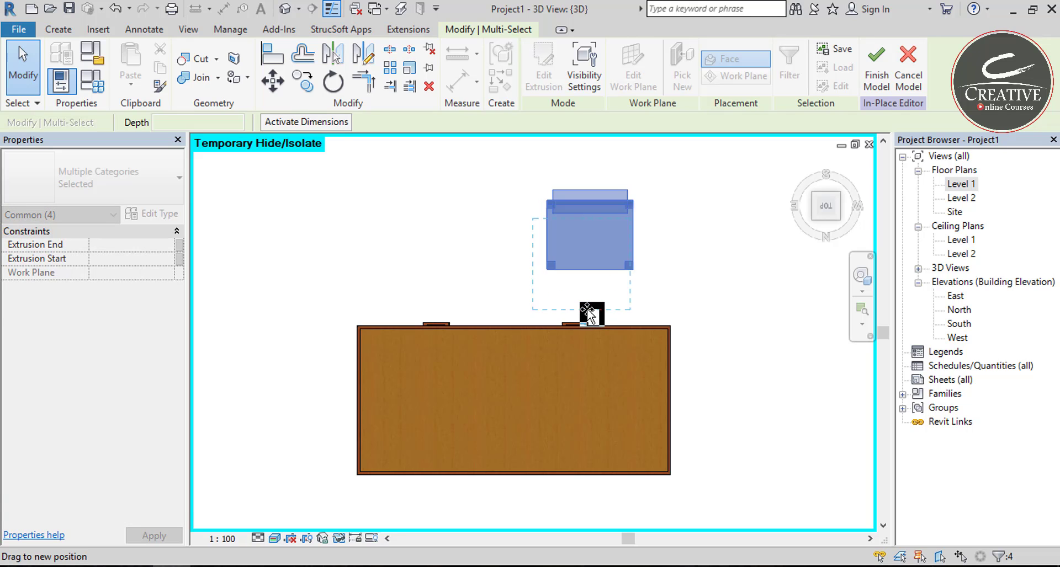
pyautogui.scroll(-3, 547, 301)
pyautogui.press('Escape')
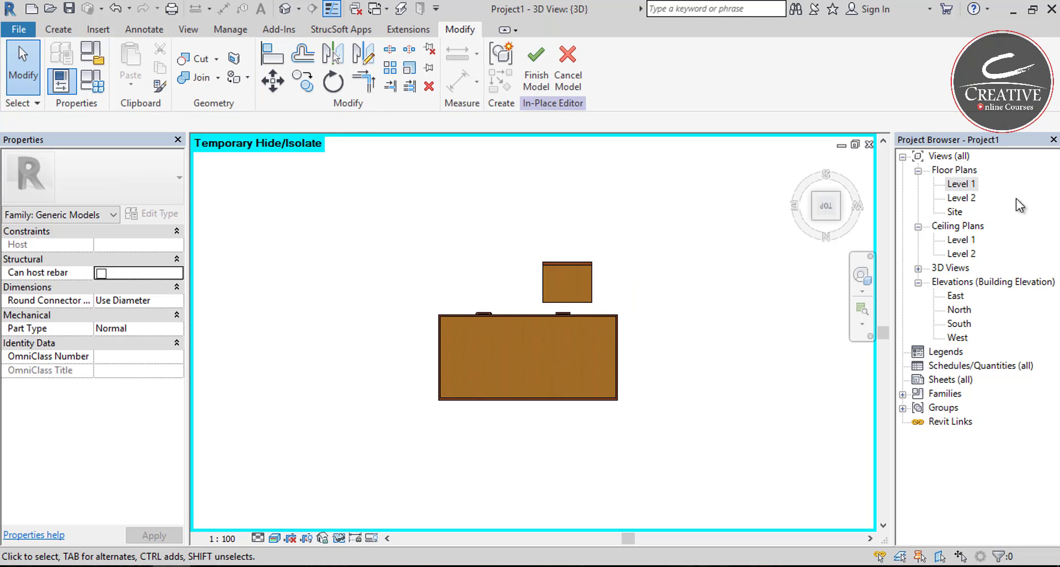
# Place a perspective camera in the Level 1 floor plan with a 1750 eye offset, aimed at the chair and desk
pyautogui.doubleClick(963, 184)
pyautogui.scroll(-2, 484, 275)
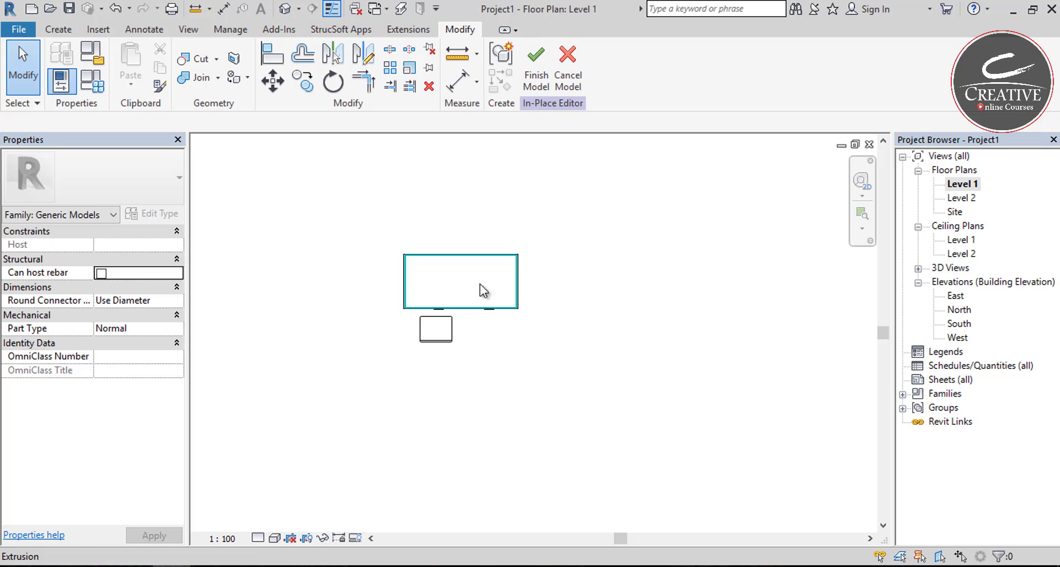
pyautogui.click(298, 10)
pyautogui.click(306, 45)
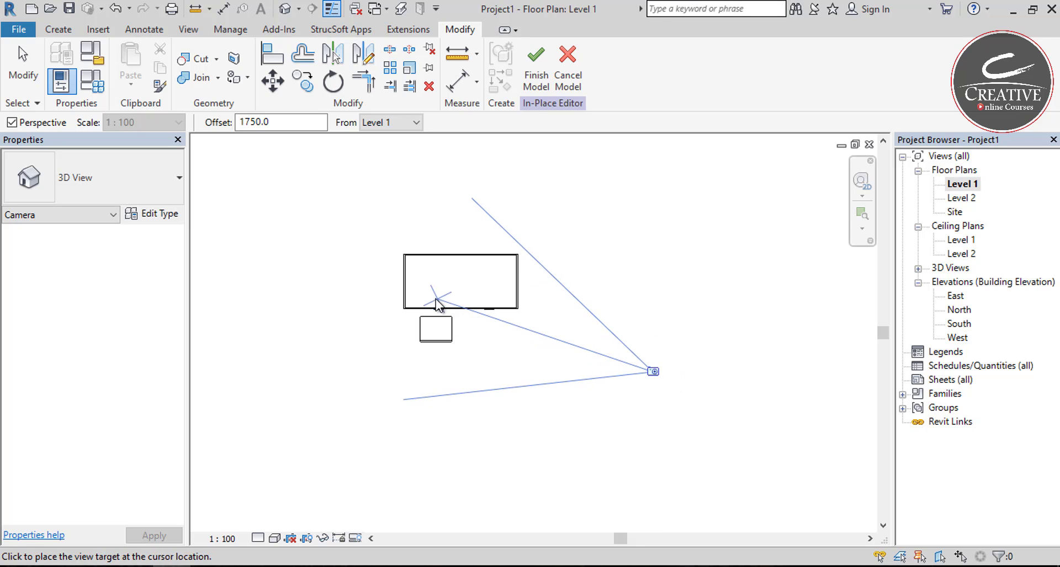
pyautogui.click(403, 287)
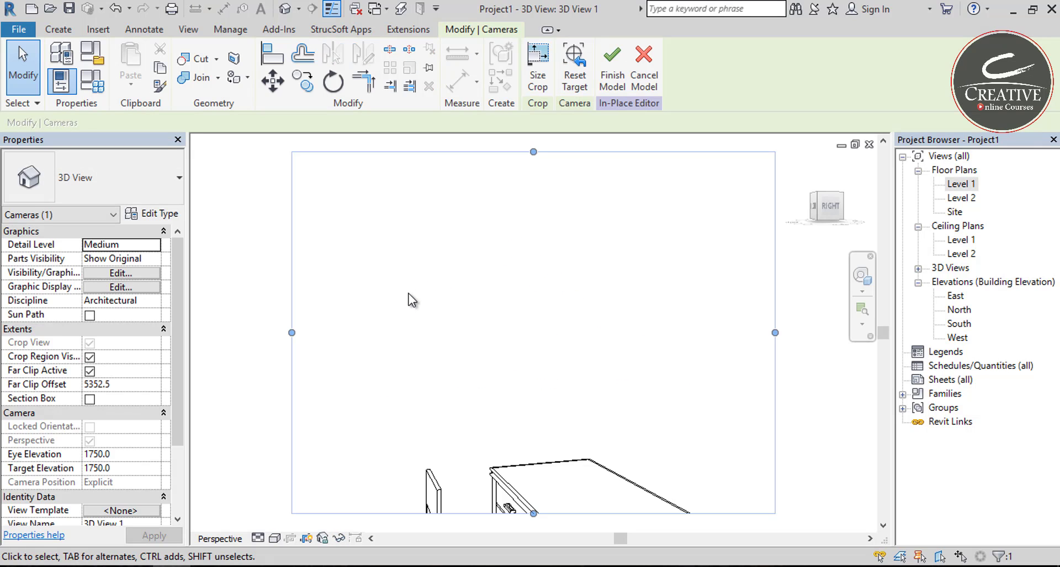
# Enlarge the camera view's crop region and orbit the view so the whole chair and desk fit inside the frame
pyautogui.moveTo(460, 389); pyautogui.dragTo(462, 479)
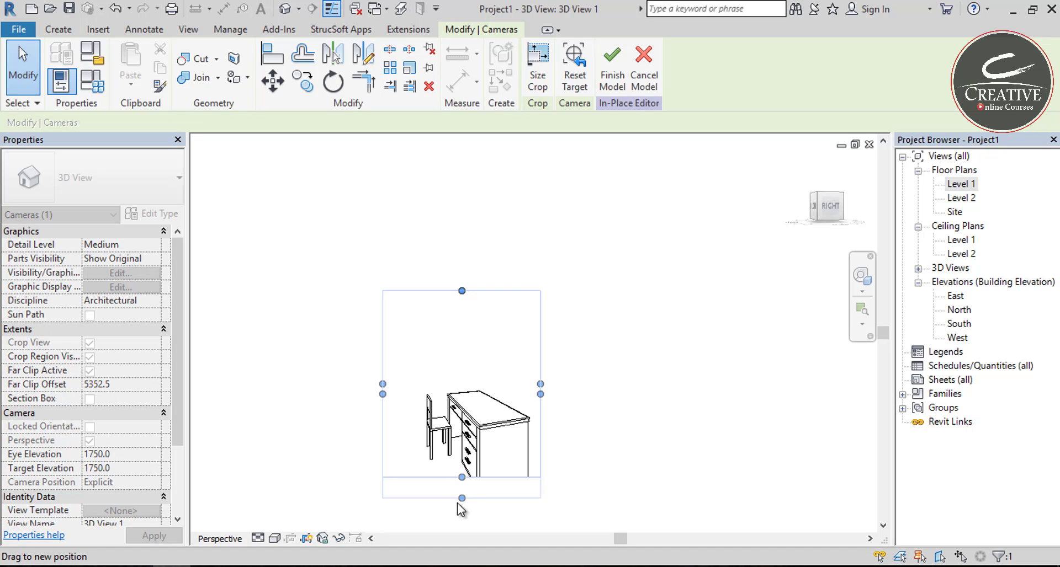
pyautogui.keyDown('shift'); pyautogui.moveTo(462, 499); pyautogui.dragTo(452, 480, button='middle'); pyautogui.keyUp('shift')
pyautogui.moveTo(360, 397); pyautogui.dragTo(343, 394)
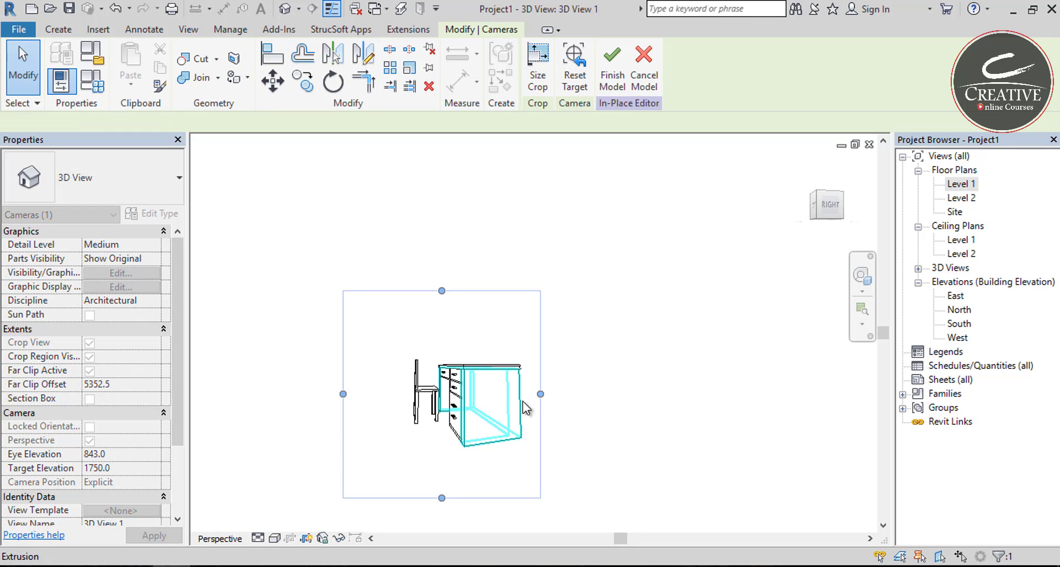
pyautogui.moveTo(540, 394); pyautogui.dragTo(605, 394)
pyautogui.keyDown('shift'); pyautogui.moveTo(456, 430); pyautogui.dragTo(504, 497, button='middle'); pyautogui.keyUp('shift')
pyautogui.click(466, 442)
pyautogui.click(439, 447)
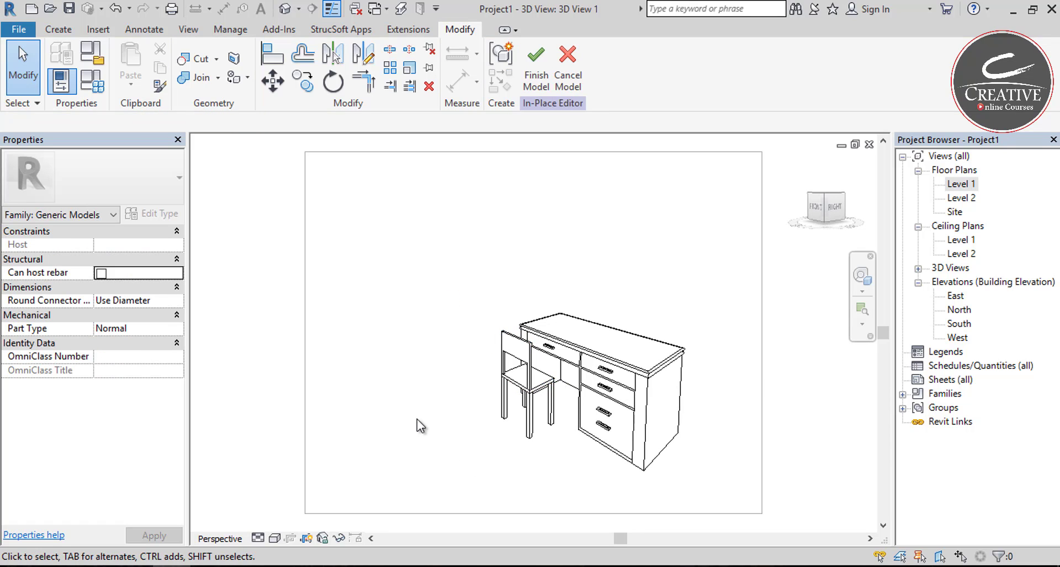
# Show the perspective camera view in the Realistic visual style
pyautogui.scroll(-3, 418, 425)
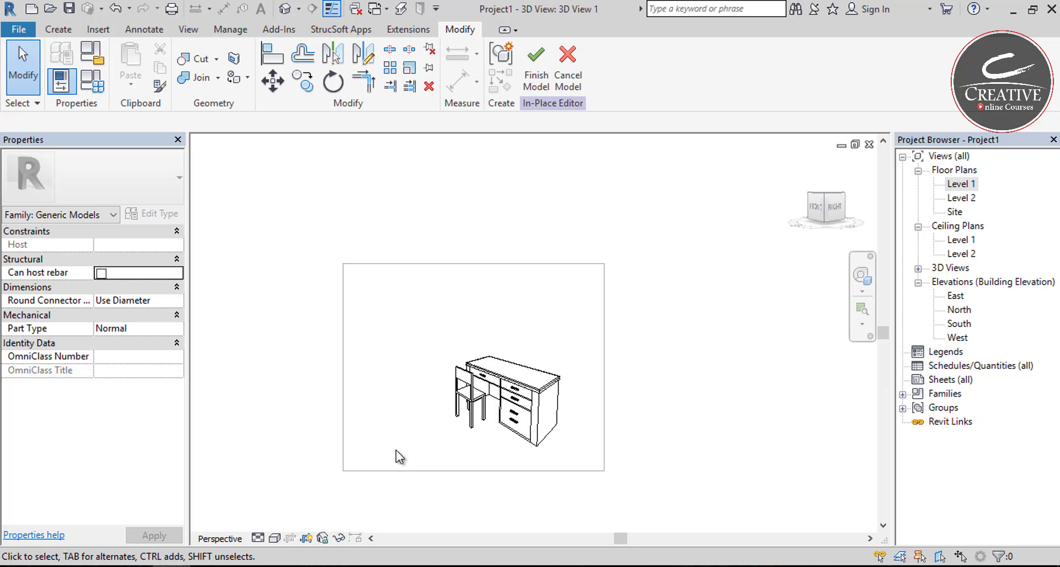
pyautogui.scroll(3, 478, 450)
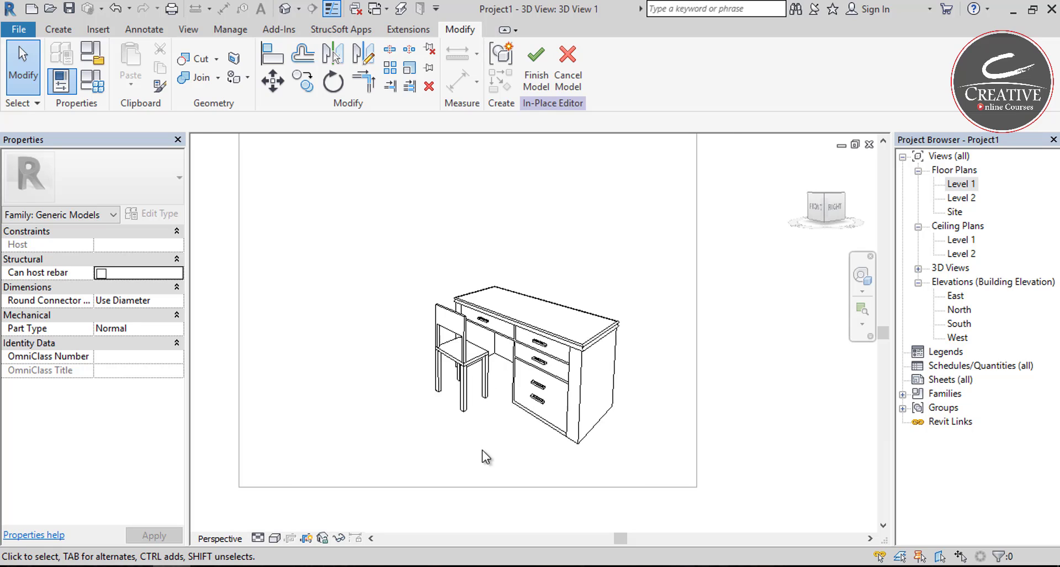
pyautogui.click(275, 538)
pyautogui.click(296, 503)
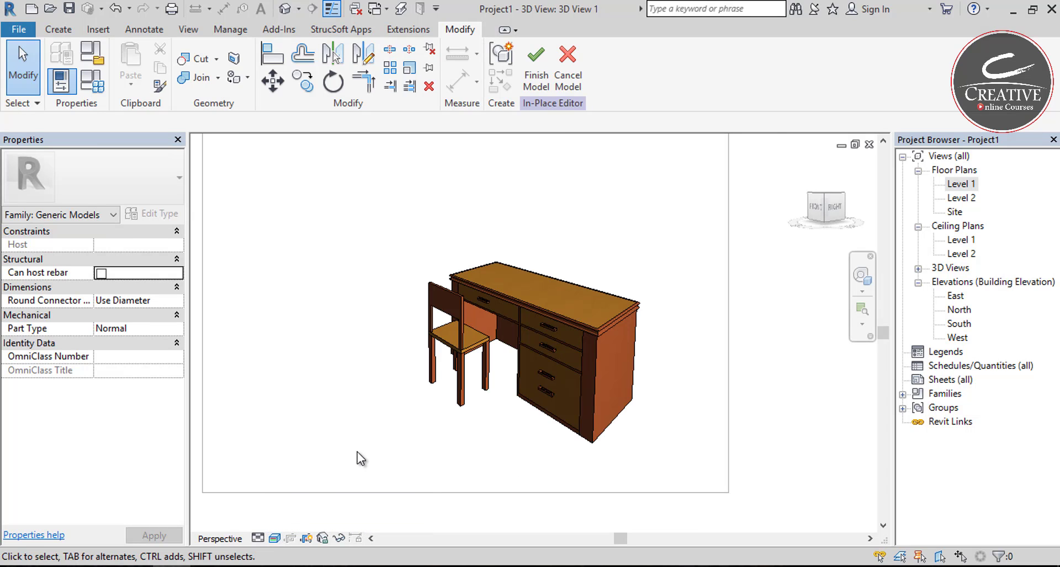
pyautogui.scroll(2, 356, 452)
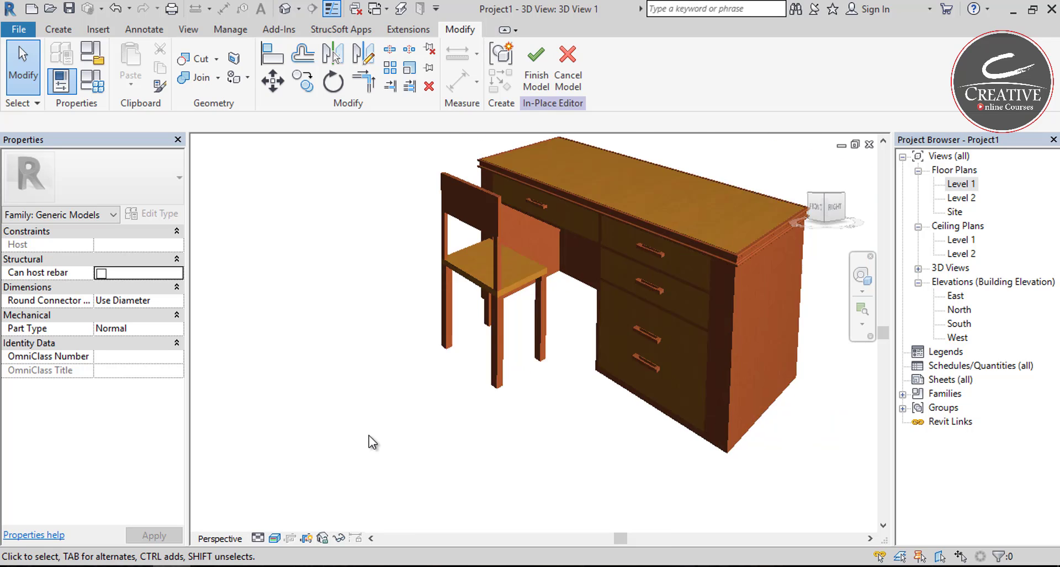
pyautogui.scroll(-1, 369, 436)
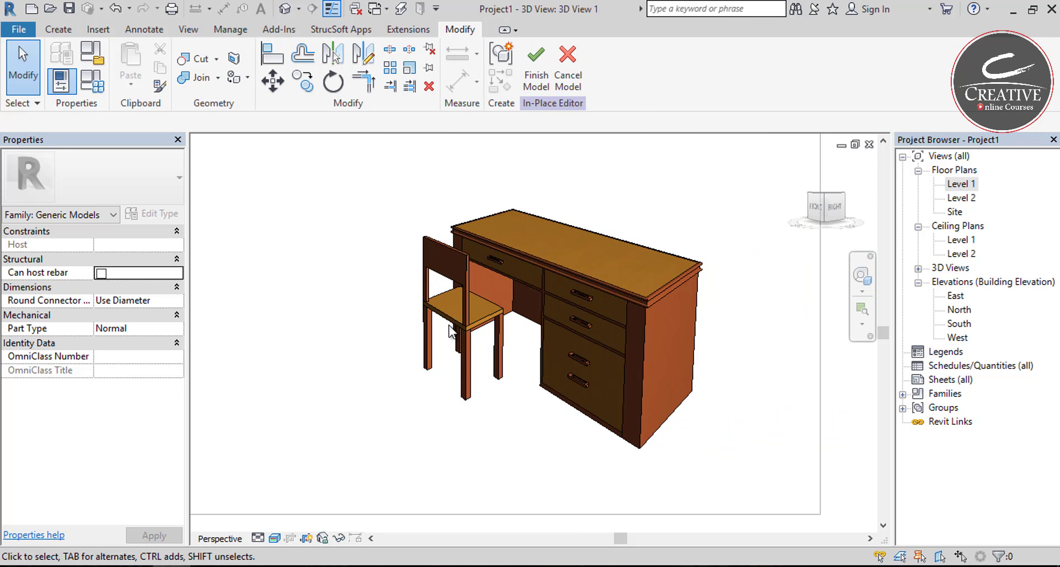
# Start a solid Sweep and pick the four top edges of the chair's seat slab as its path
pyautogui.scroll(5, 449, 331)
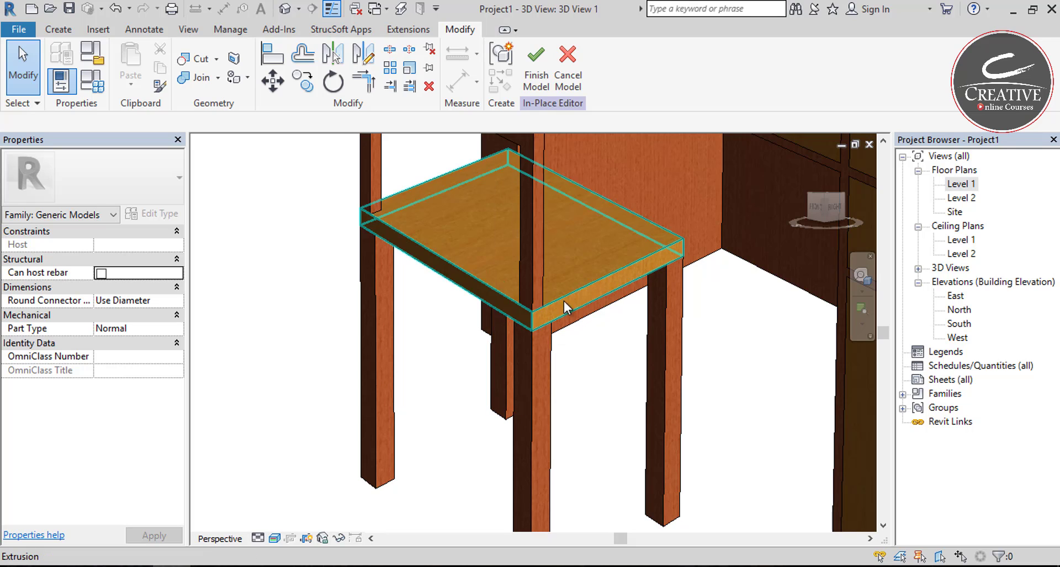
pyautogui.click(73, 31)
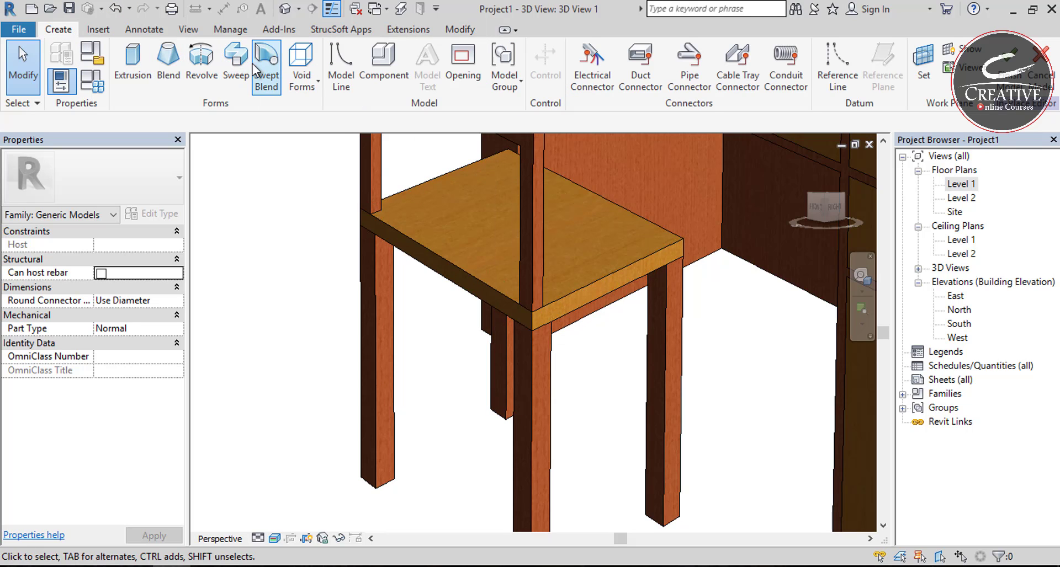
pyautogui.click(236, 64)
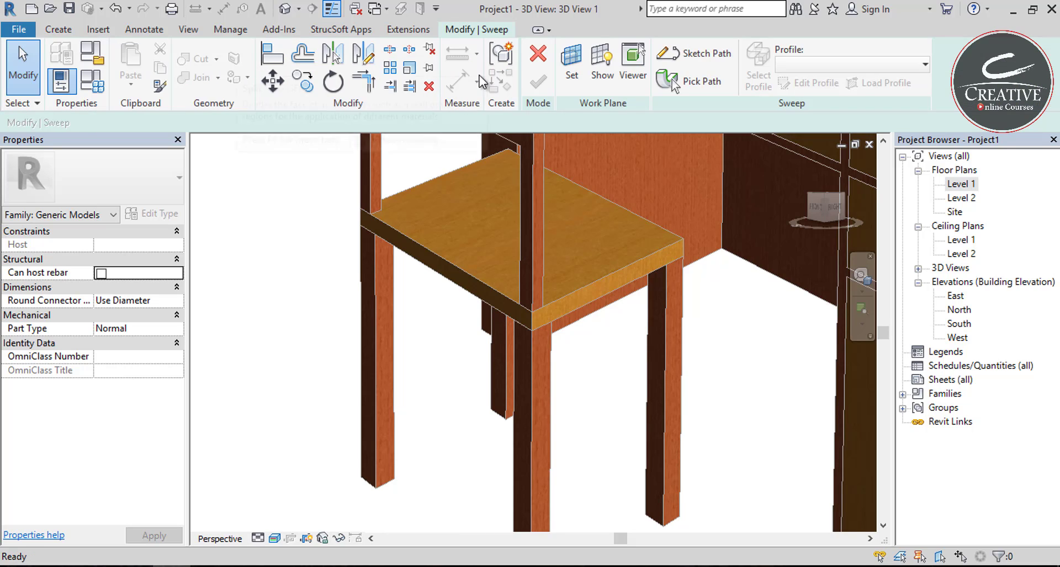
pyautogui.click(685, 83)
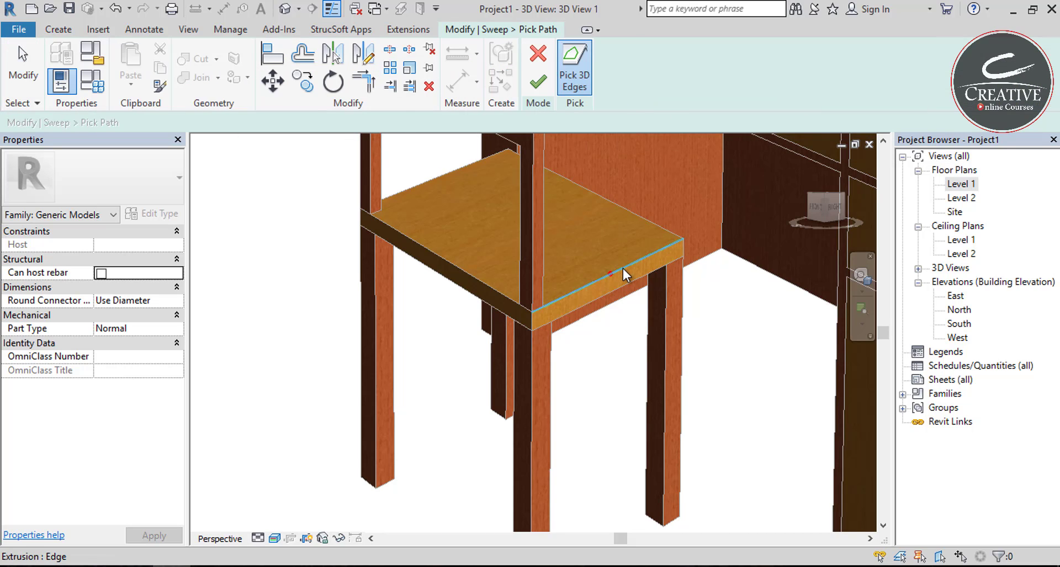
pyautogui.click(623, 268)
pyautogui.click(630, 212)
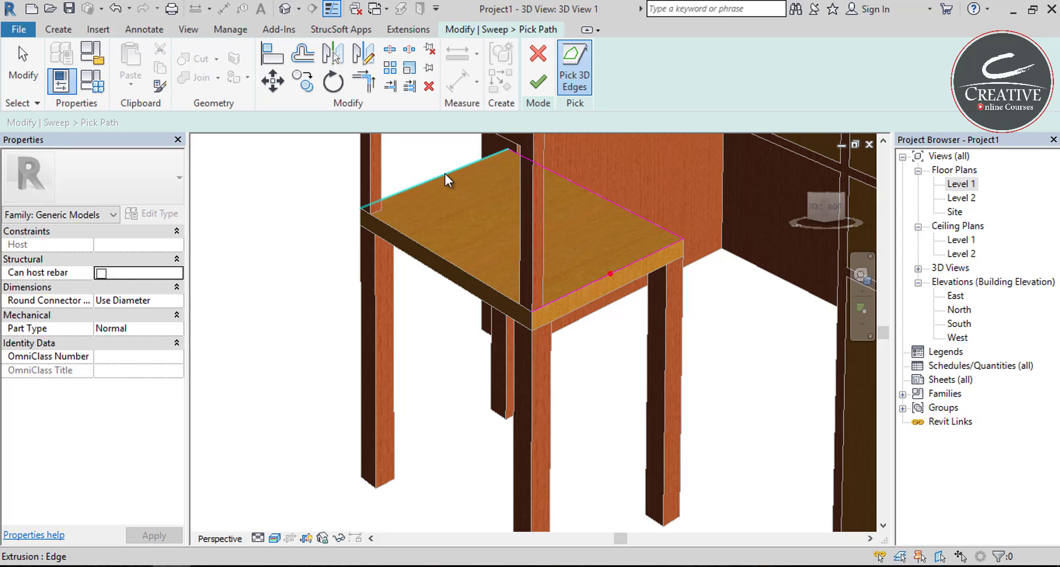
pyautogui.click(445, 174)
pyautogui.click(429, 250)
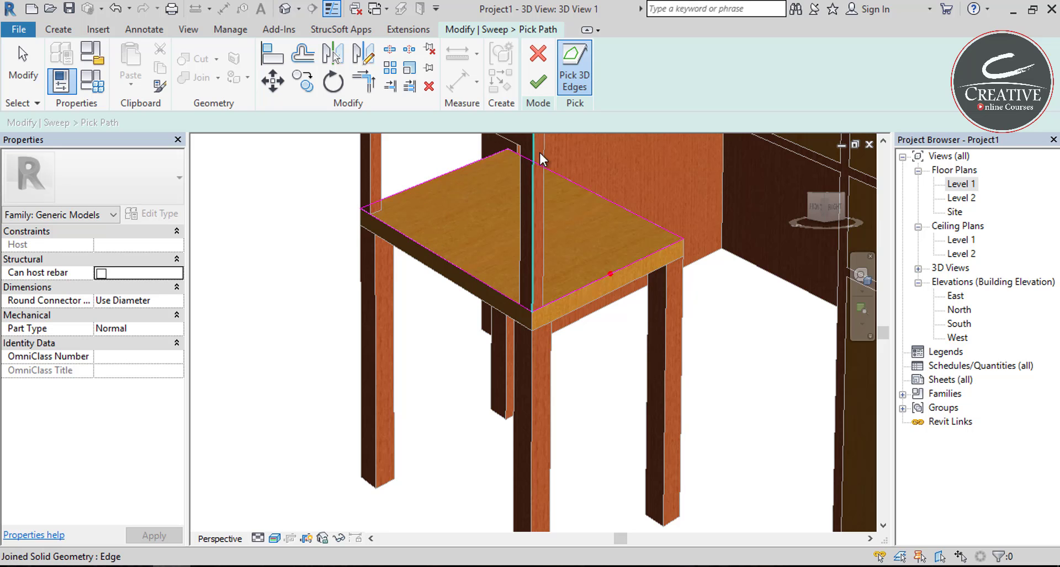
pyautogui.click(538, 83)
pyautogui.scroll(5, 610, 274)
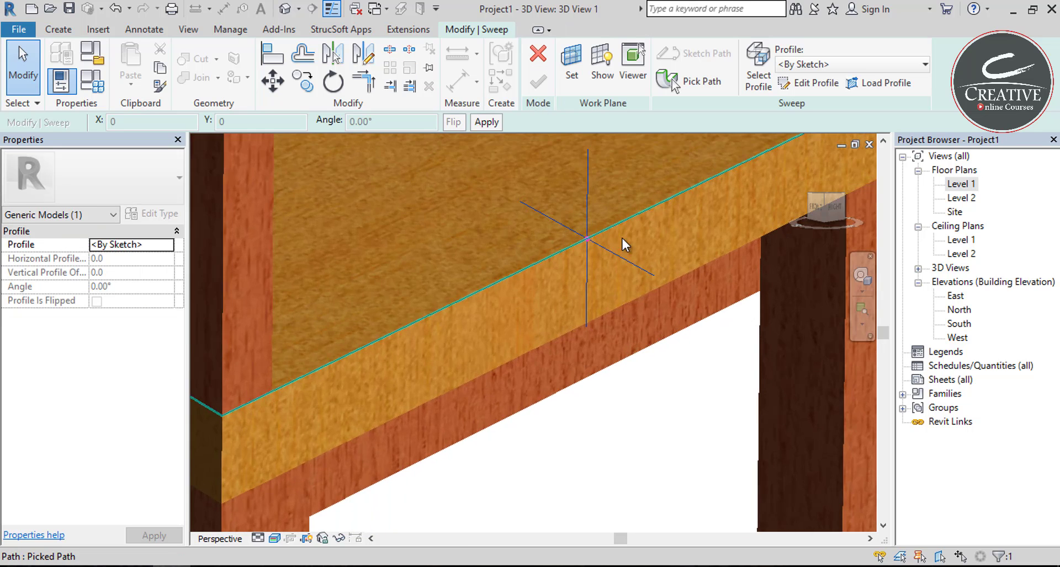
pyautogui.click(796, 84)
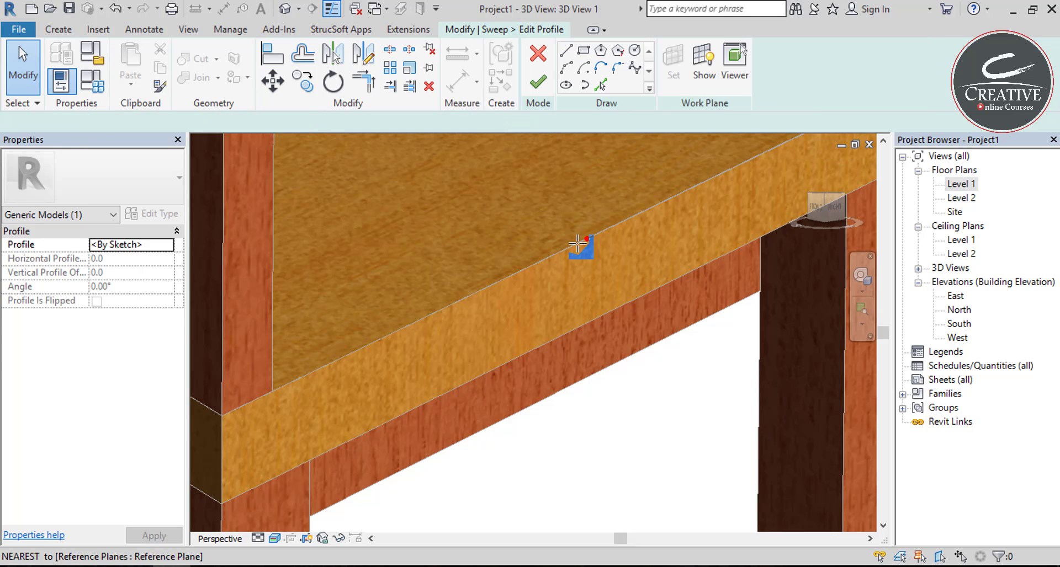
pyautogui.click(587, 238)
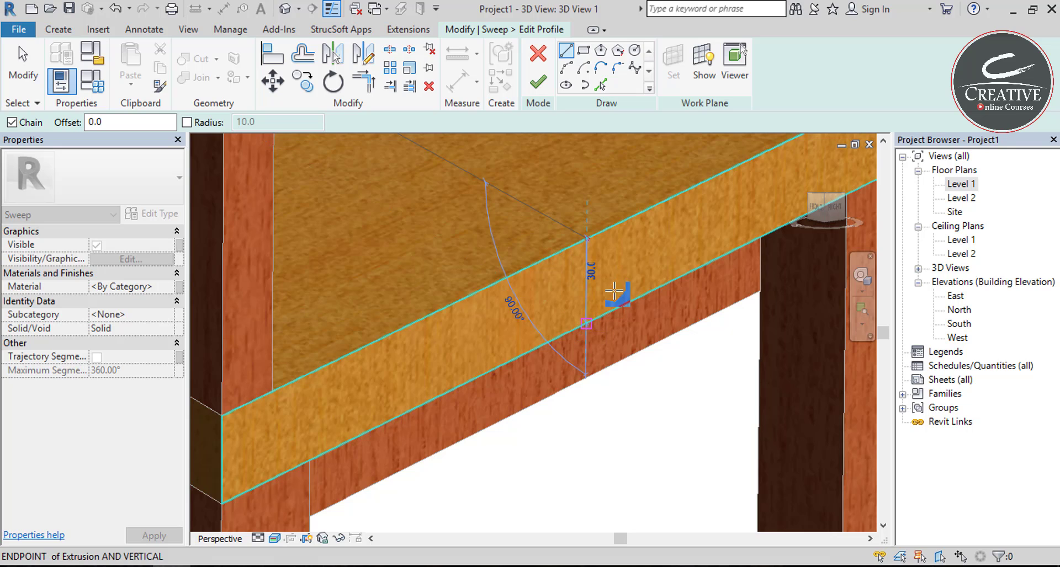
pyautogui.press('Escape')
pyautogui.press('Escape')
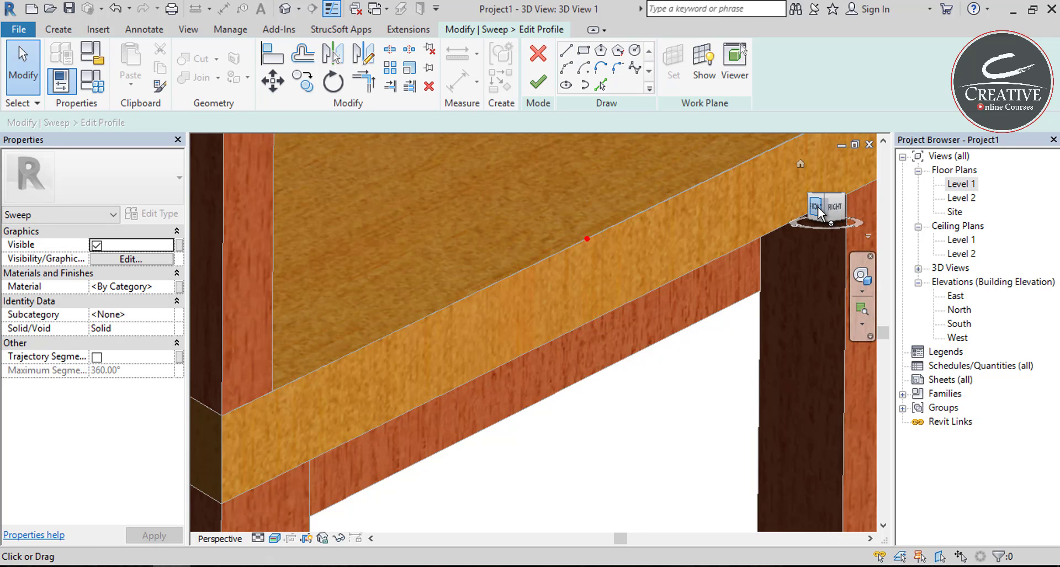
pyautogui.click(816, 208)
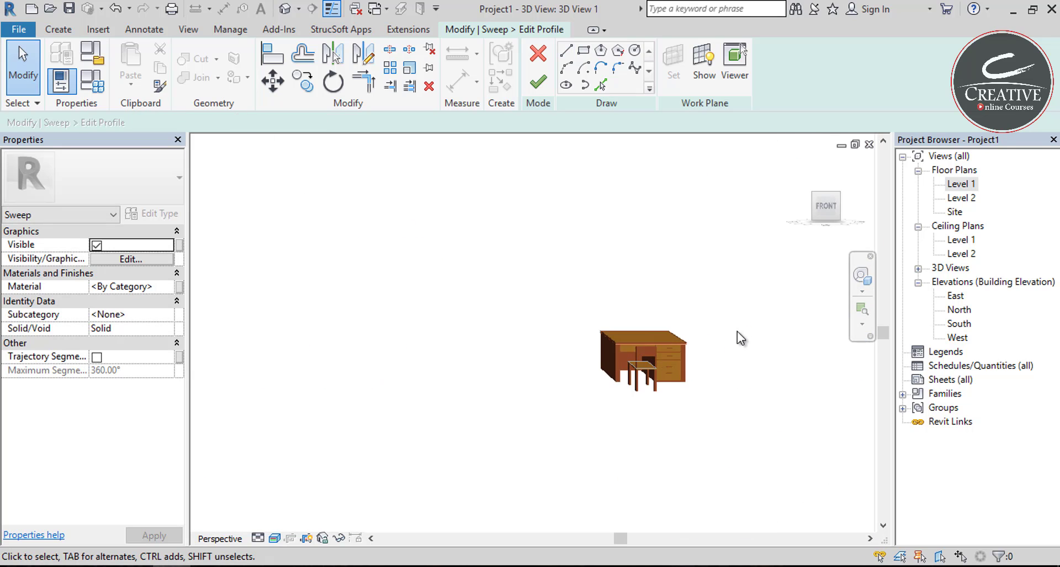
pyautogui.scroll(3, 745, 329)
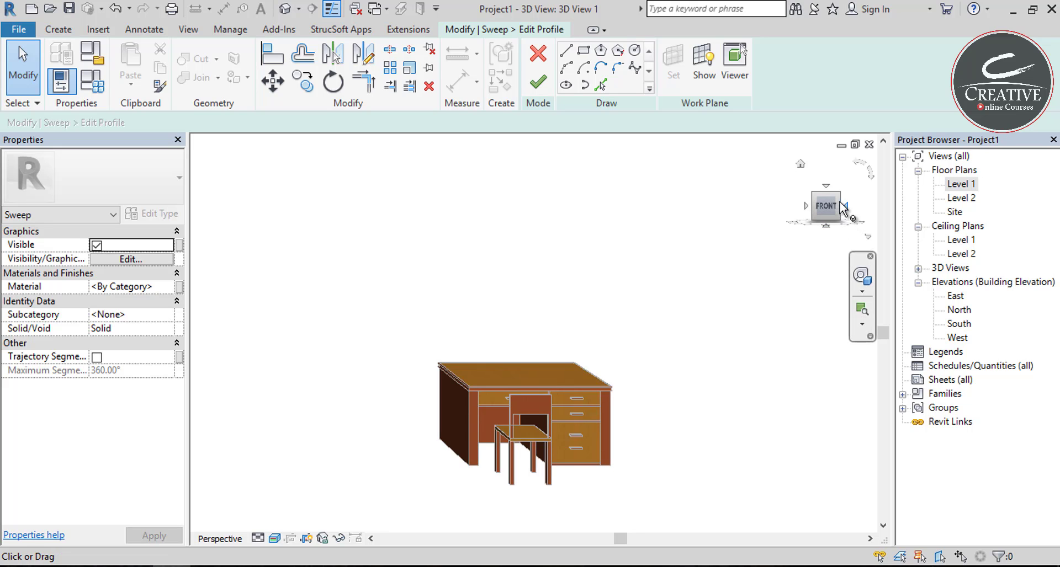
pyautogui.click(844, 206)
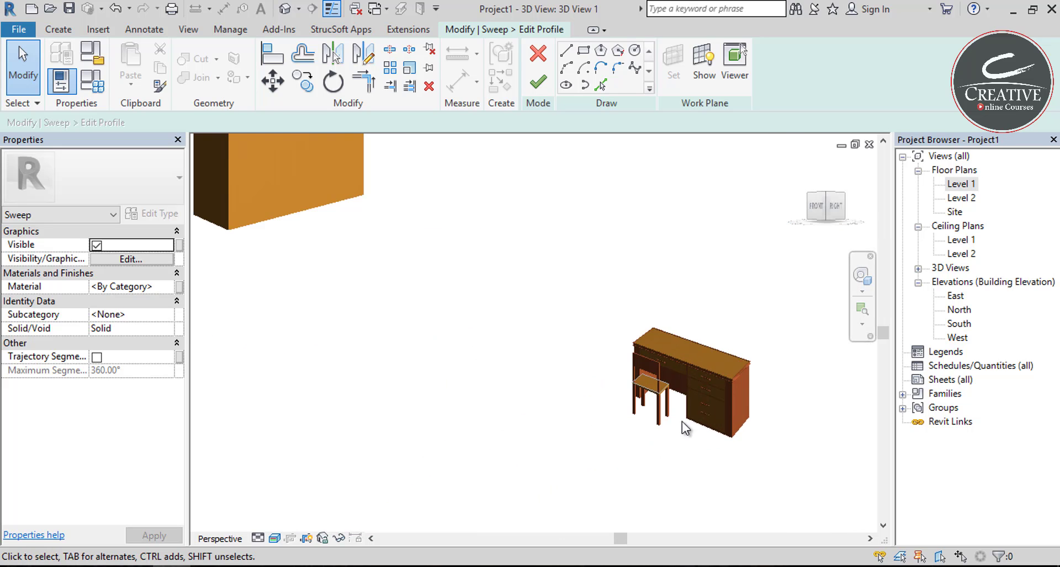
pyautogui.scroll(5, 682, 422)
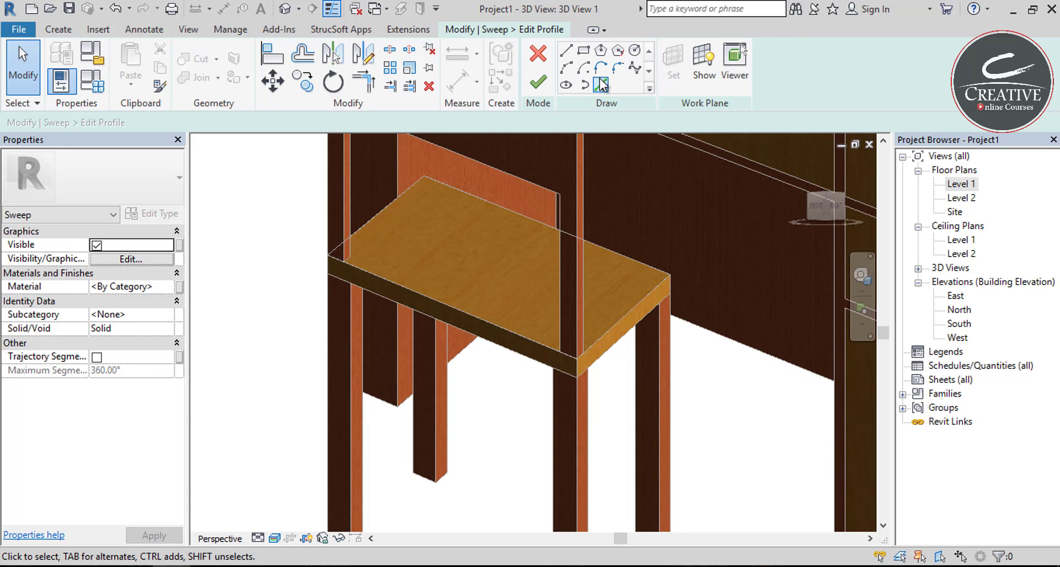
pyautogui.click(539, 53)
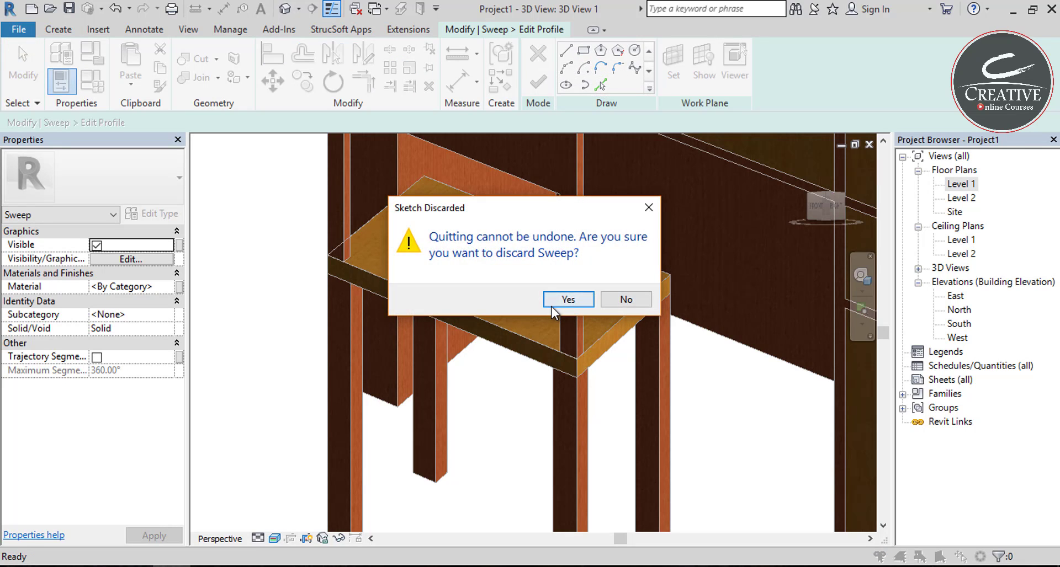
pyautogui.click(568, 299)
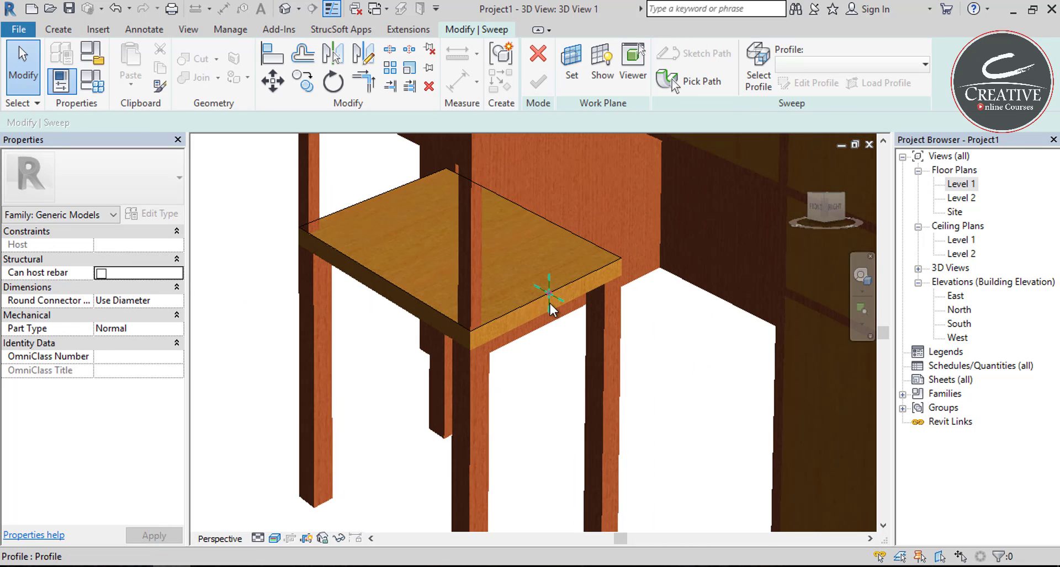
# Sketch the sweep profile on the seat edge, with a 30 mm vertical line down from the path point and a short segment from its lower end
pyautogui.click(551, 300)
pyautogui.scroll(3, 542, 302)
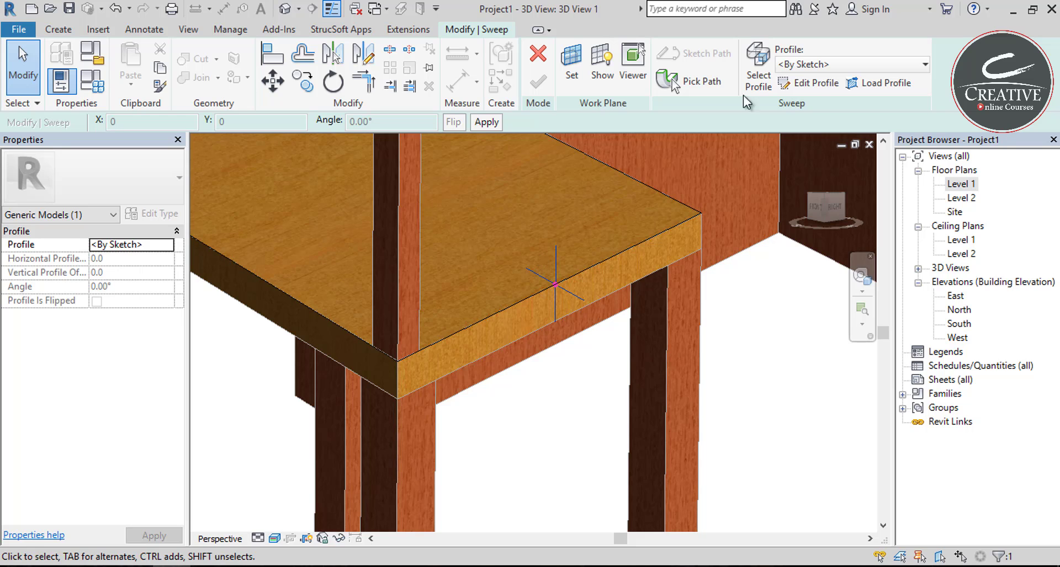
pyautogui.click(813, 82)
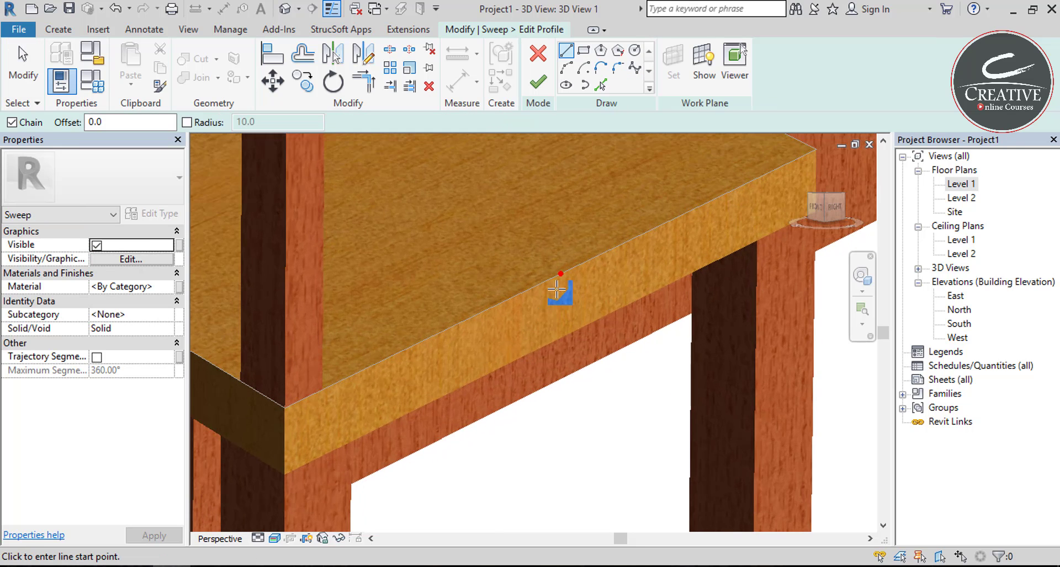
pyautogui.click(561, 274)
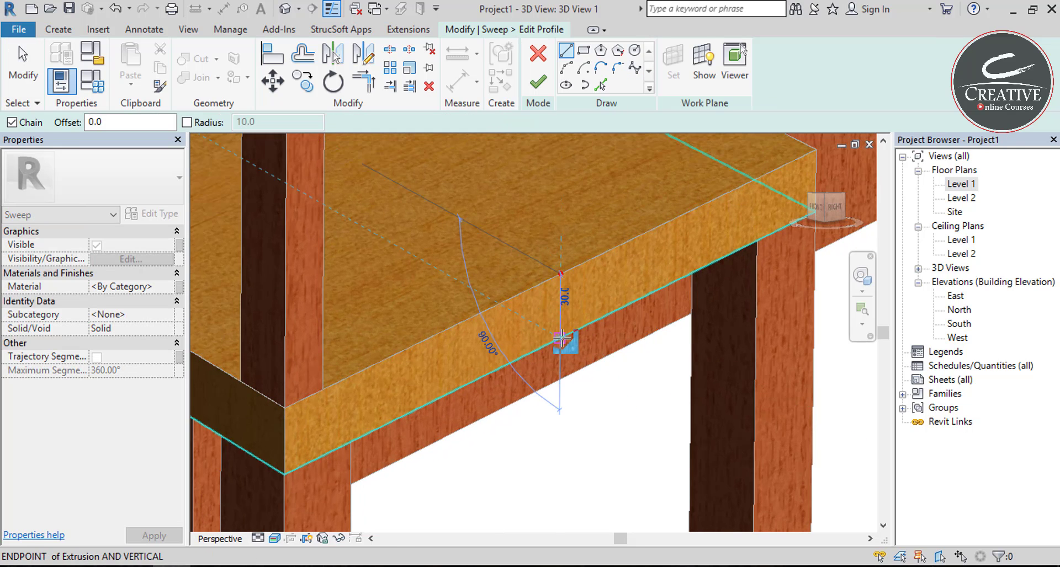
pyautogui.click(561, 338)
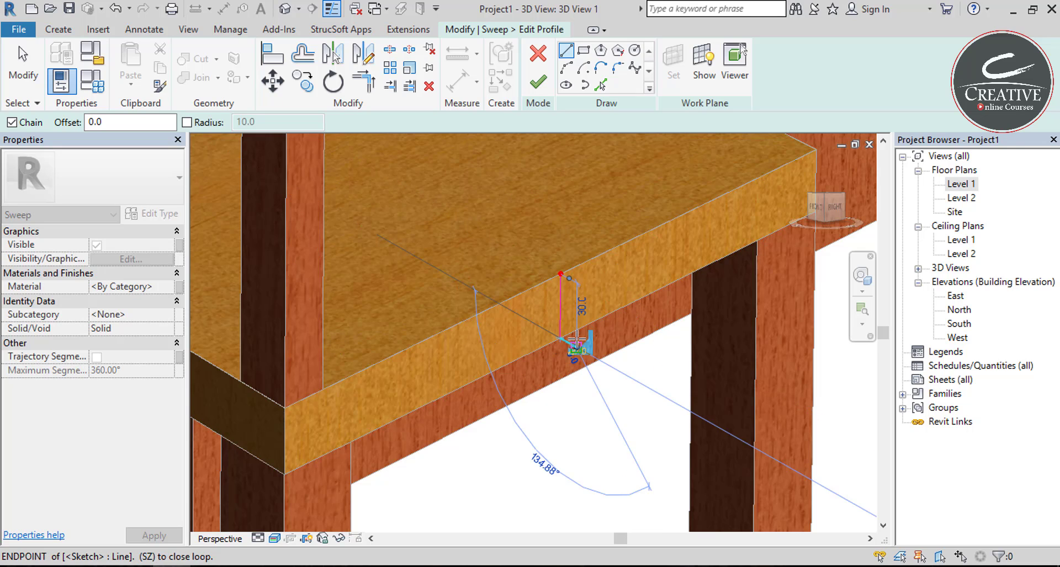
pyautogui.click(574, 335)
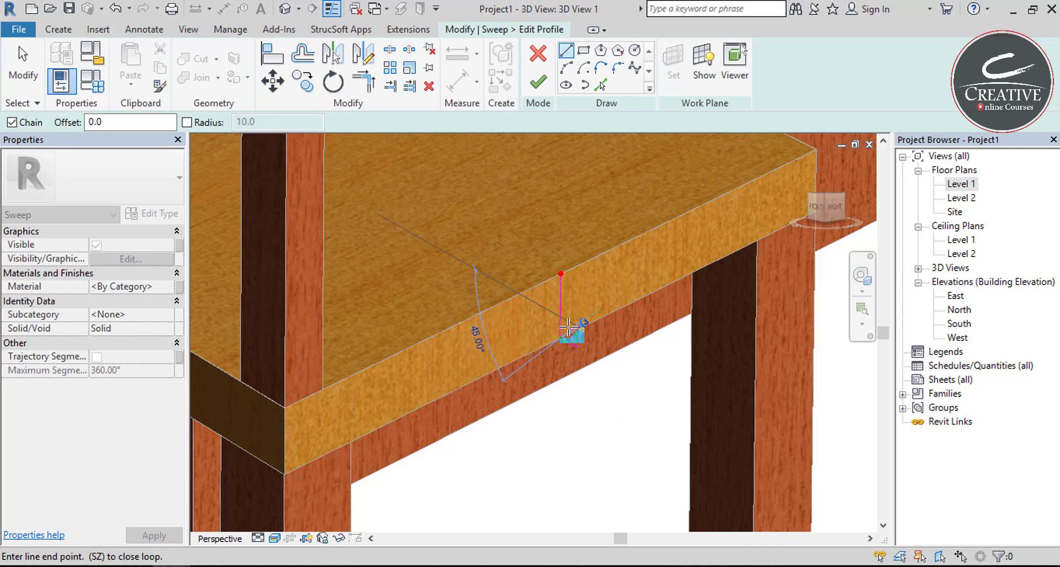